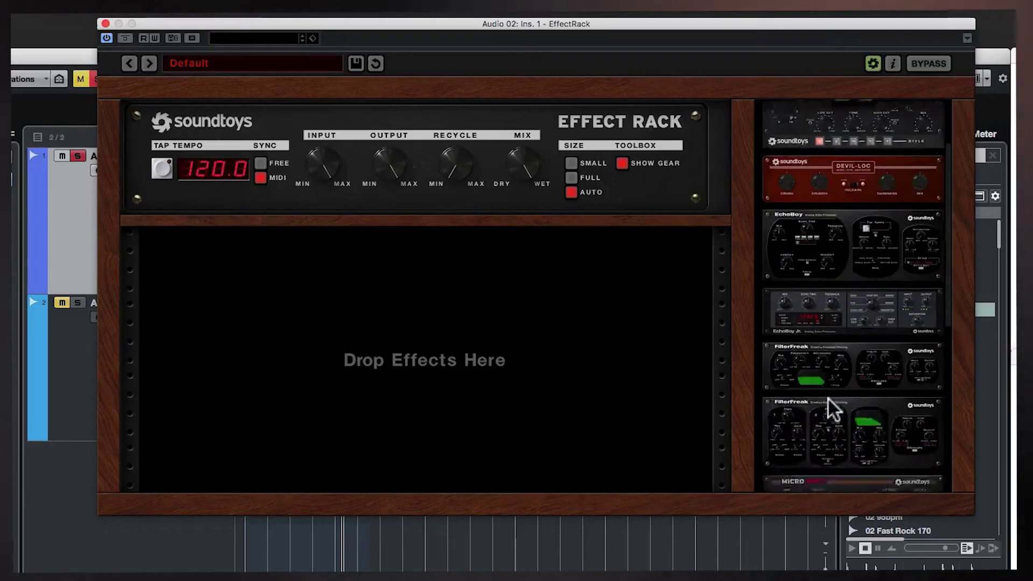
- Add the single-filter FilterFreak to the effect rack and switch its modulation source to LFO
left_click_drag(853, 227, 414, 305)
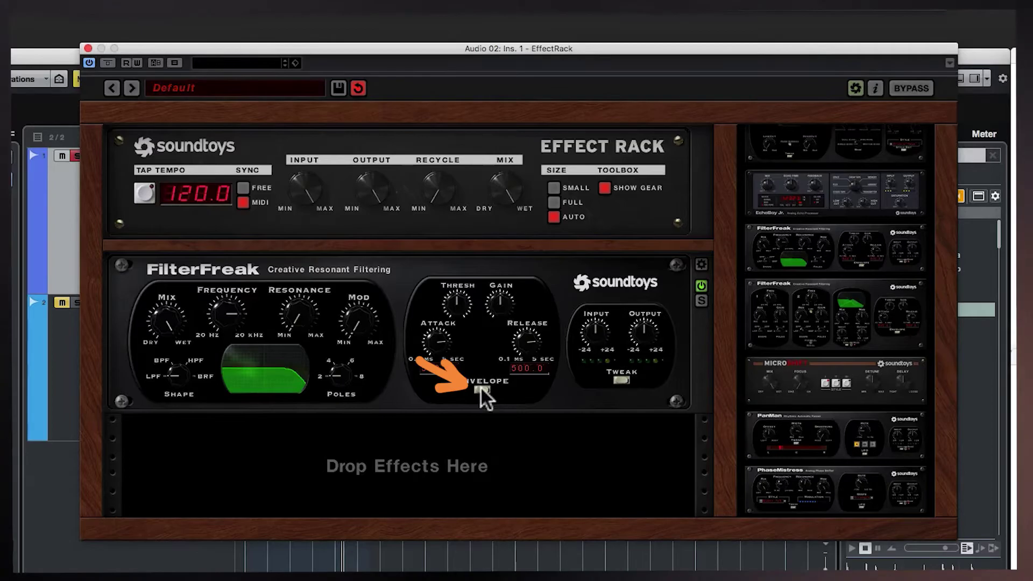
left_click(481, 389)
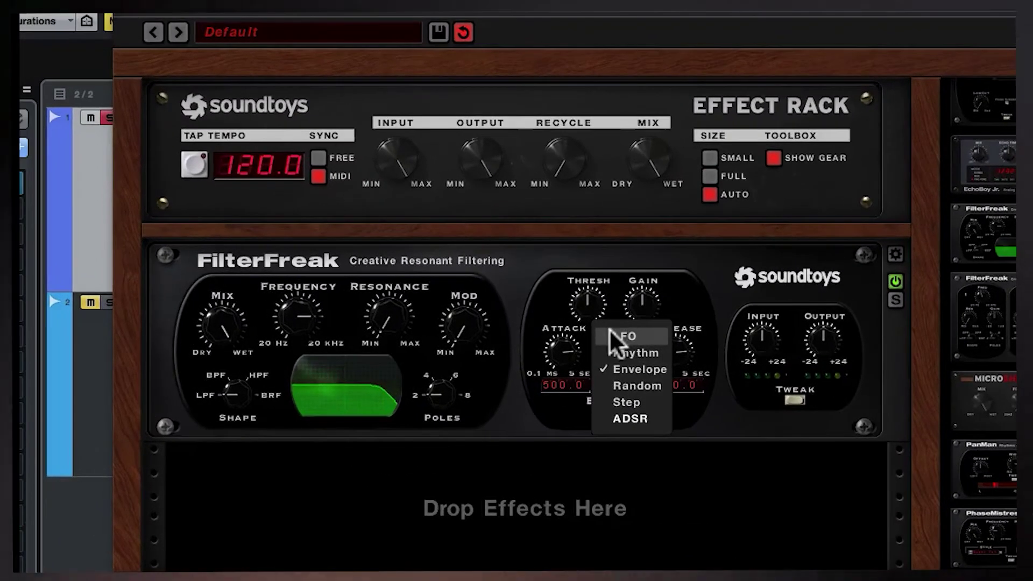
left_click(603, 336)
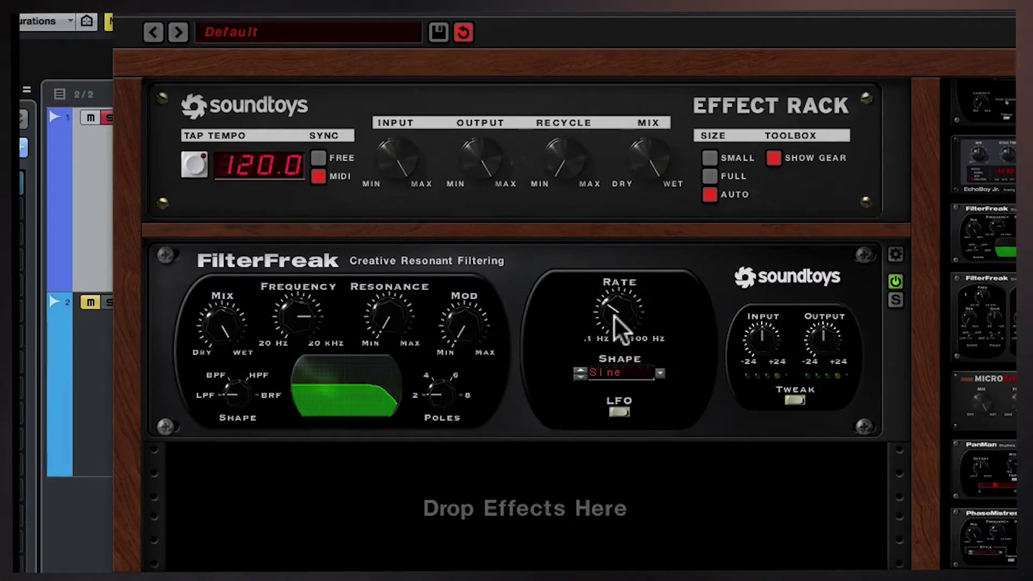
- Examine the waveforms and presets available for the LFO shape, keeping Sine selected
left_click(612, 366)
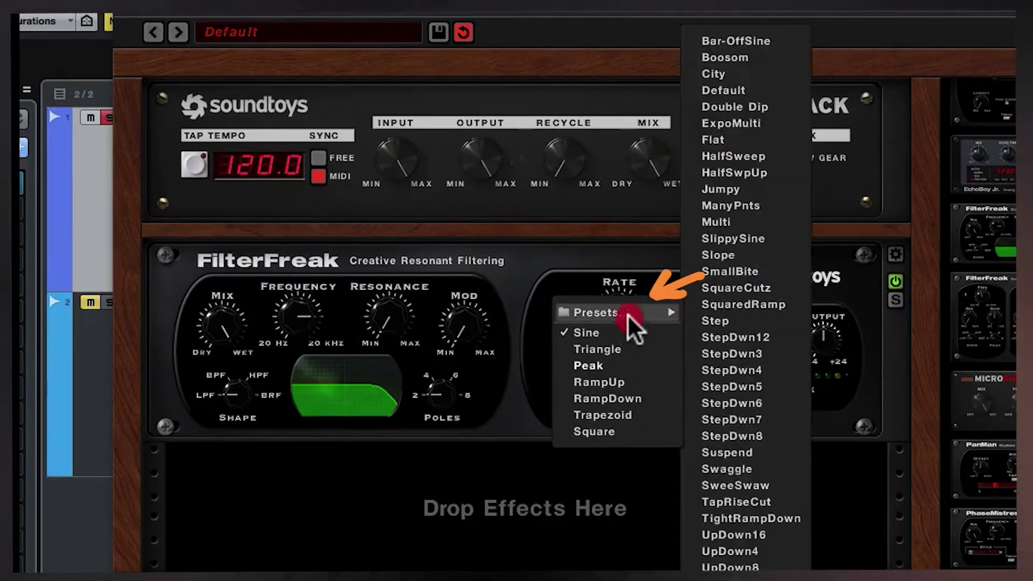
left_click(495, 302)
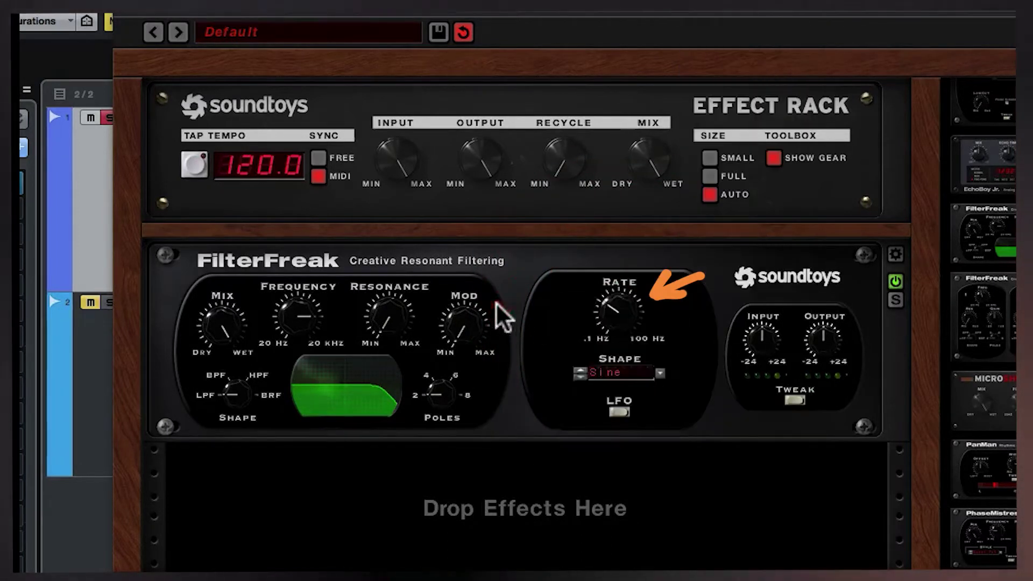
left_click(603, 372)
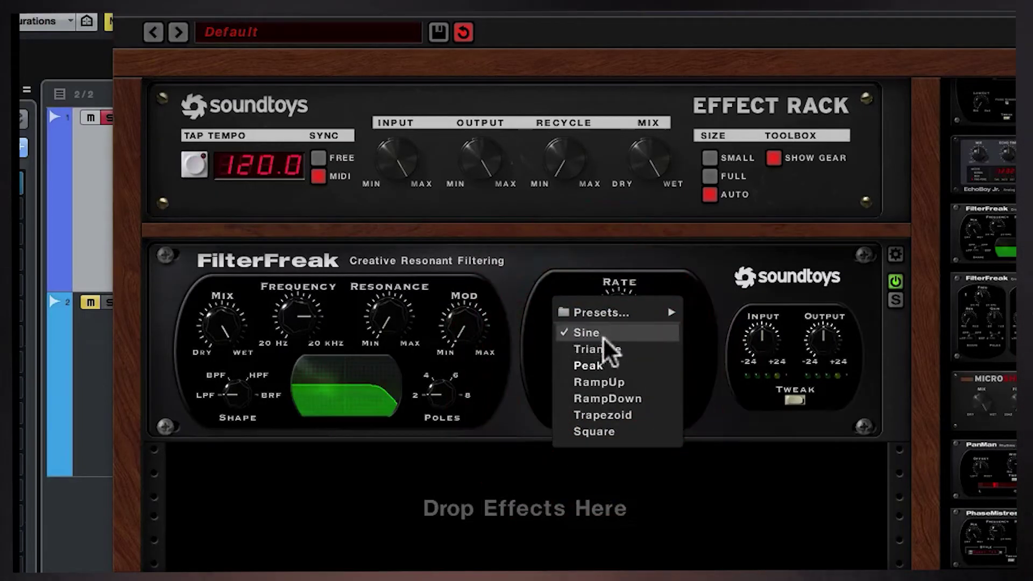
left_click(640, 262)
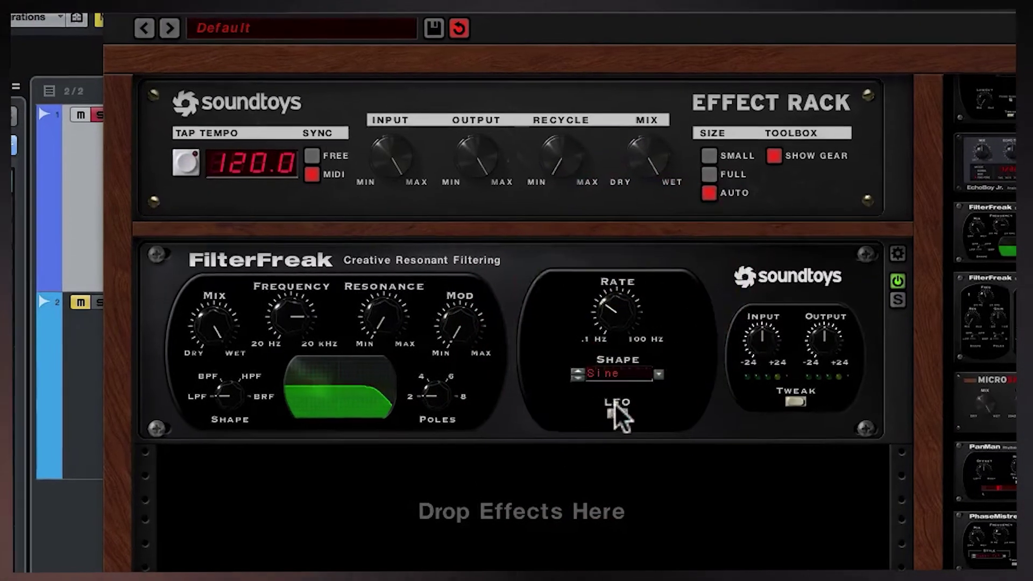
- Switch FilterFreak's modulation source to Rhythm and sync its tempo to MIDI
left_click(614, 402)
left_click(595, 366)
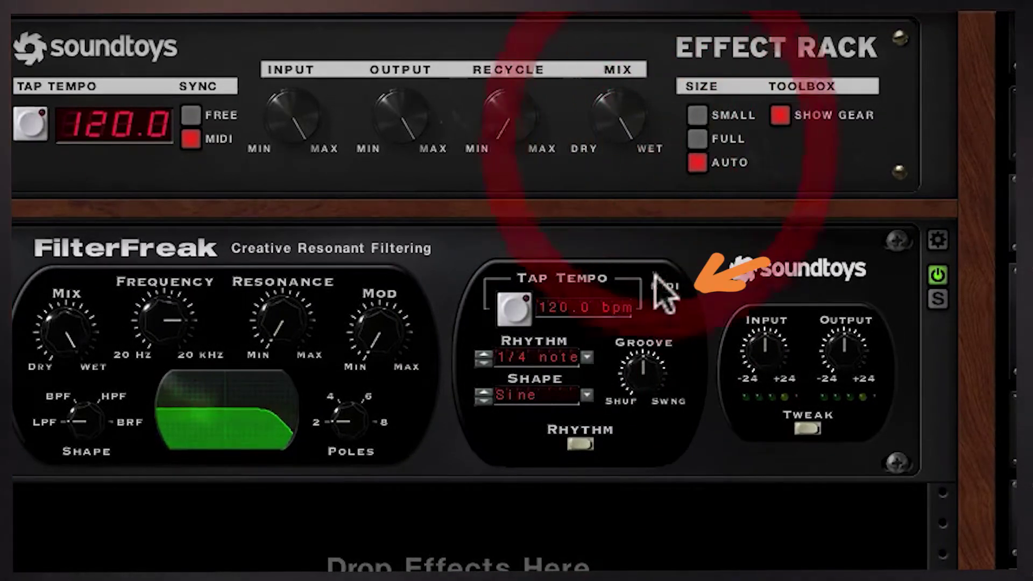
left_click(665, 300)
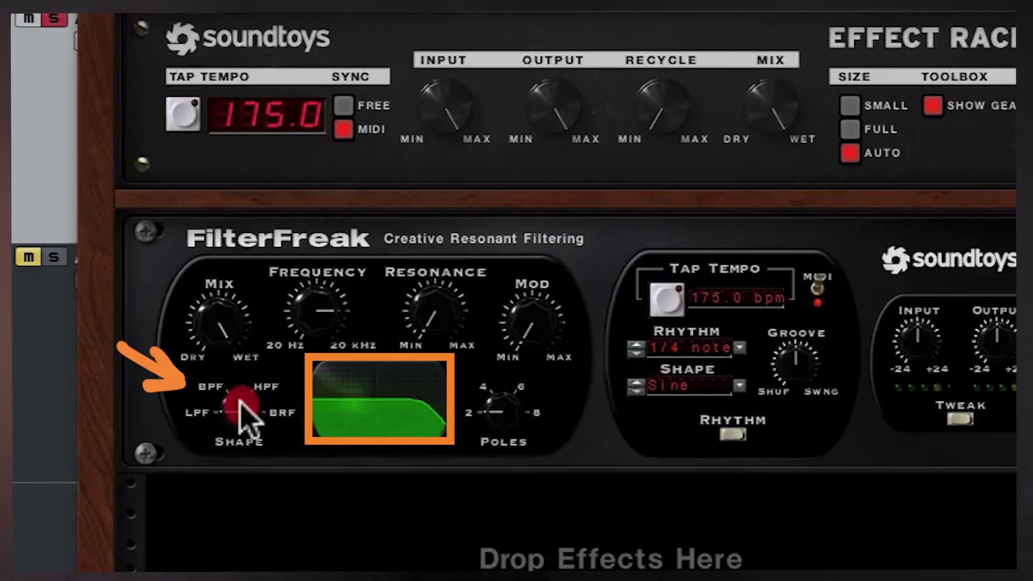
- Try the filter shapes up to BRF and return the shape to LPF
left_click_drag(241, 404, 295, 263)
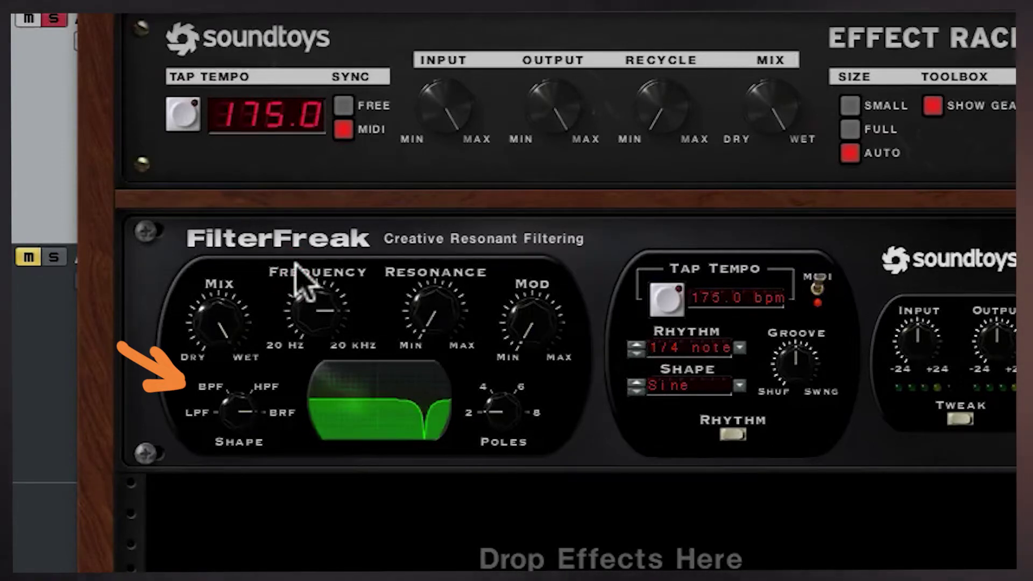
left_click_drag(295, 264, 222, 349)
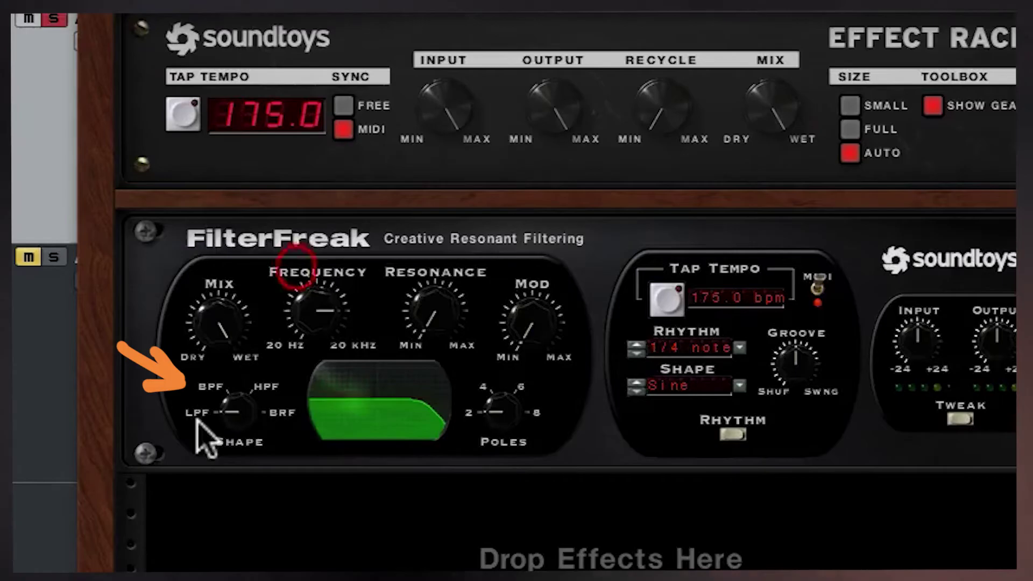
- Raise FilterFreak's resonance to hear a pronounced peak and settle it somewhat below the midpoint
mouse_move(423, 305)
left_mouse_down()
mouse_move(422, 284)
mouse_move(473, 229)
mouse_move(461, 221)
left_mouse_up()
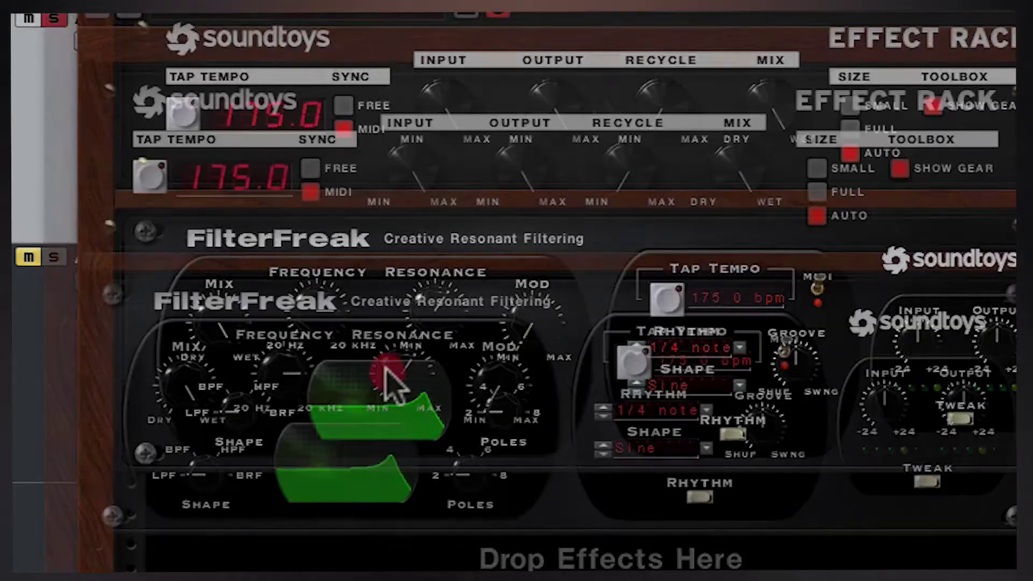
left_click(419, 307)
left_click_drag(385, 364, 385, 359)
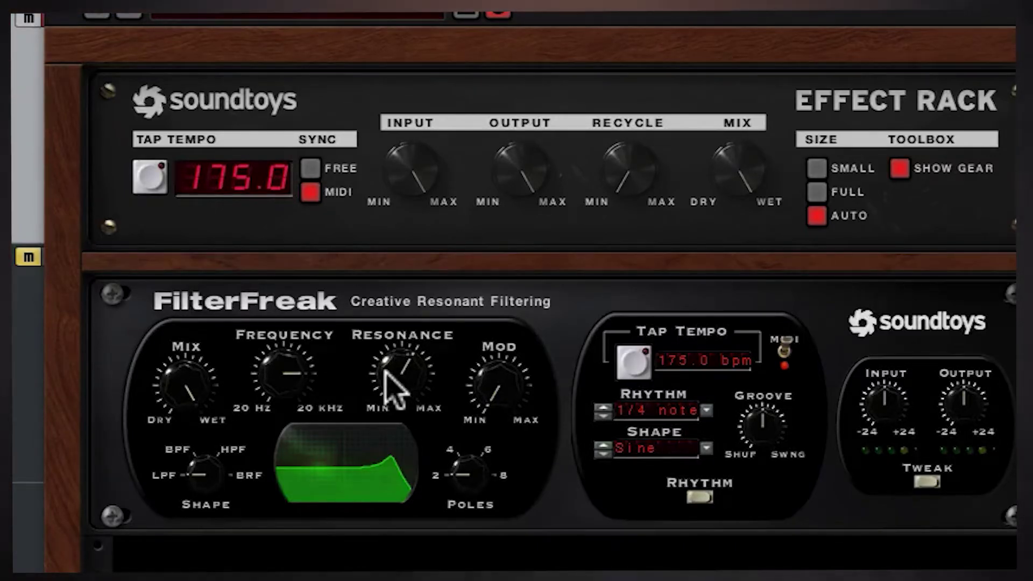
mouse_move(385, 373)
left_mouse_down()
mouse_move(379, 380)
mouse_move(380, 356)
mouse_move(374, 380)
left_mouse_up()
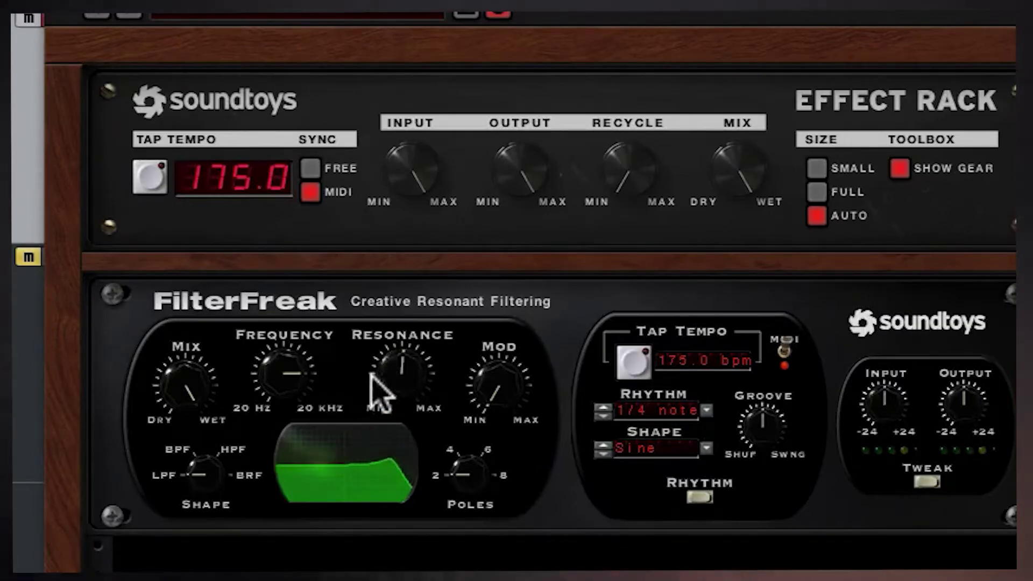
left_click(360, 397)
- Set the modulation amount to maximum and lower the filter frequency to somewhat below the midpoint
left_click_drag(474, 409, 503, 361)
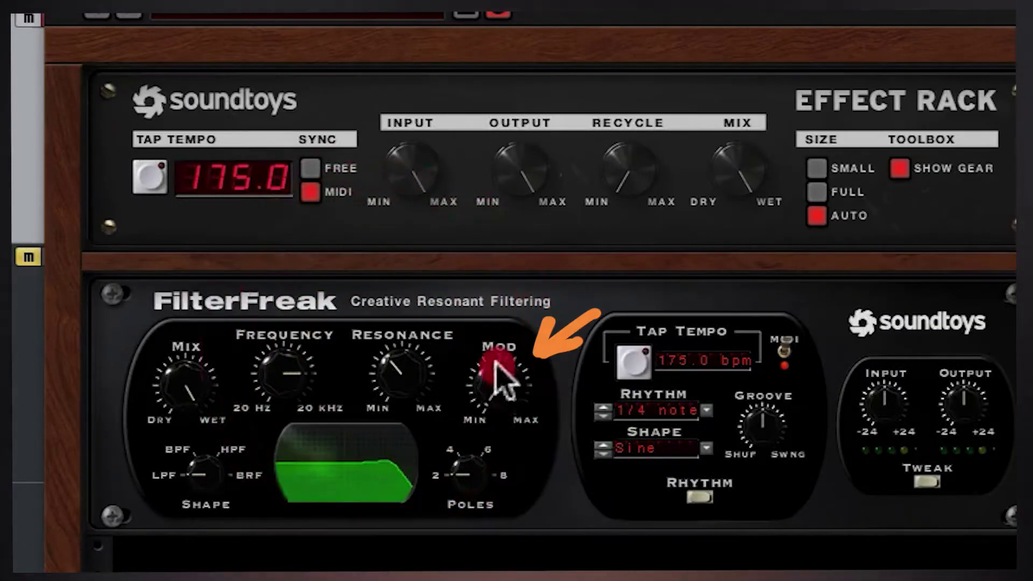
left_click(576, 177)
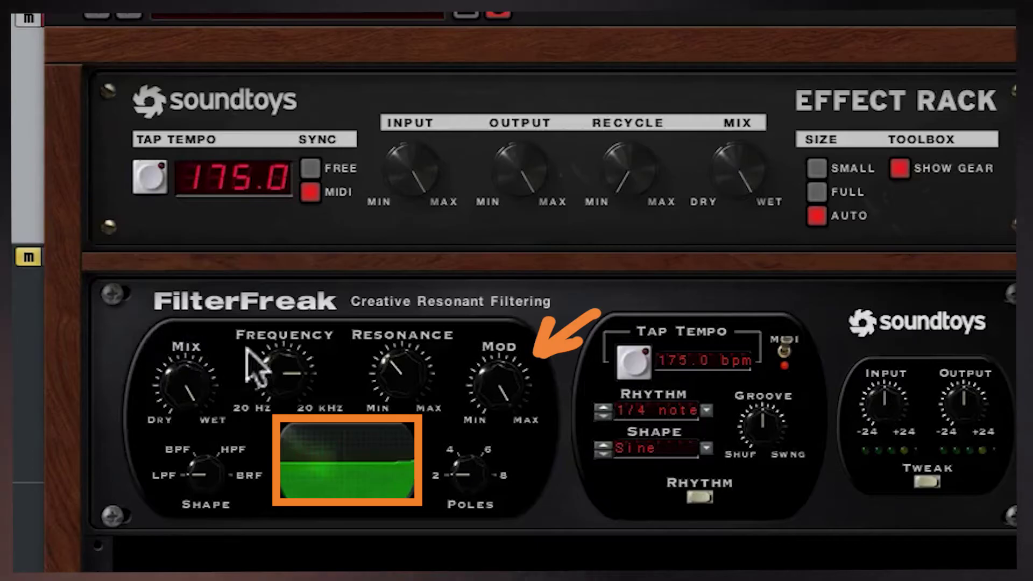
left_click_drag(283, 370, 243, 415)
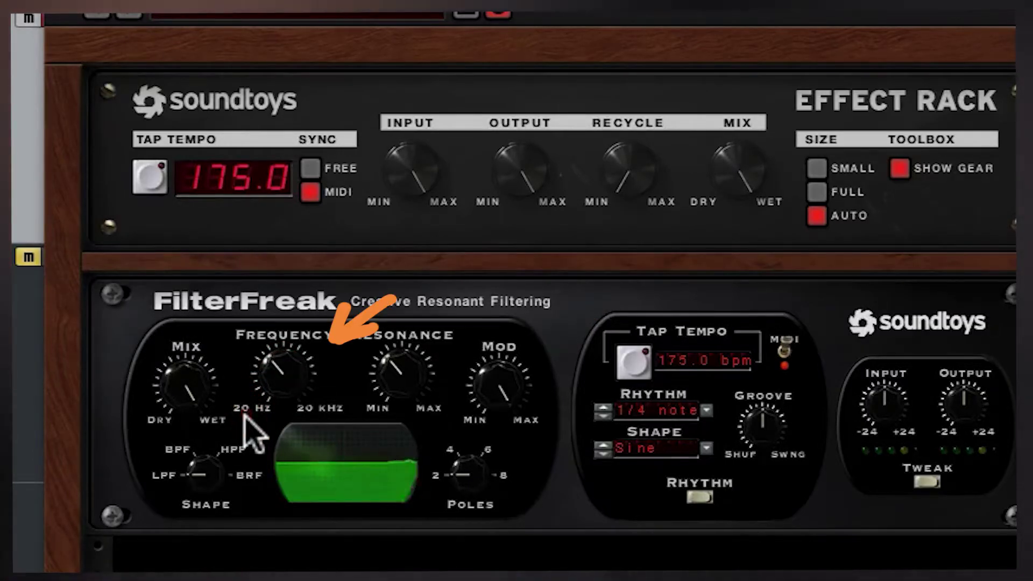
- Try a 6-pole filter slope and return the filter to 2 poles
left_click(469, 472)
left_click(477, 384)
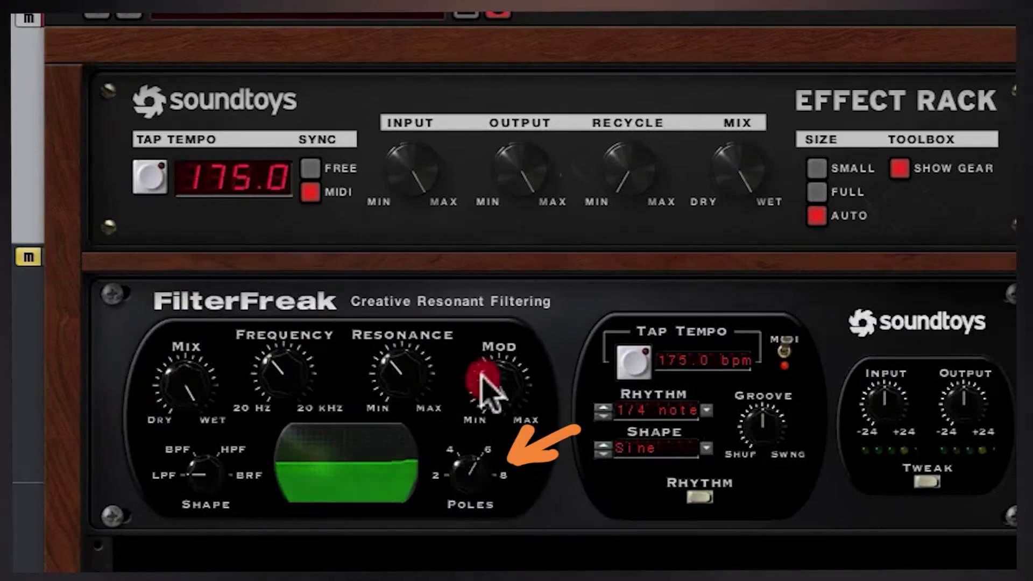
left_click(523, 307)
left_click(473, 352)
left_click(420, 443)
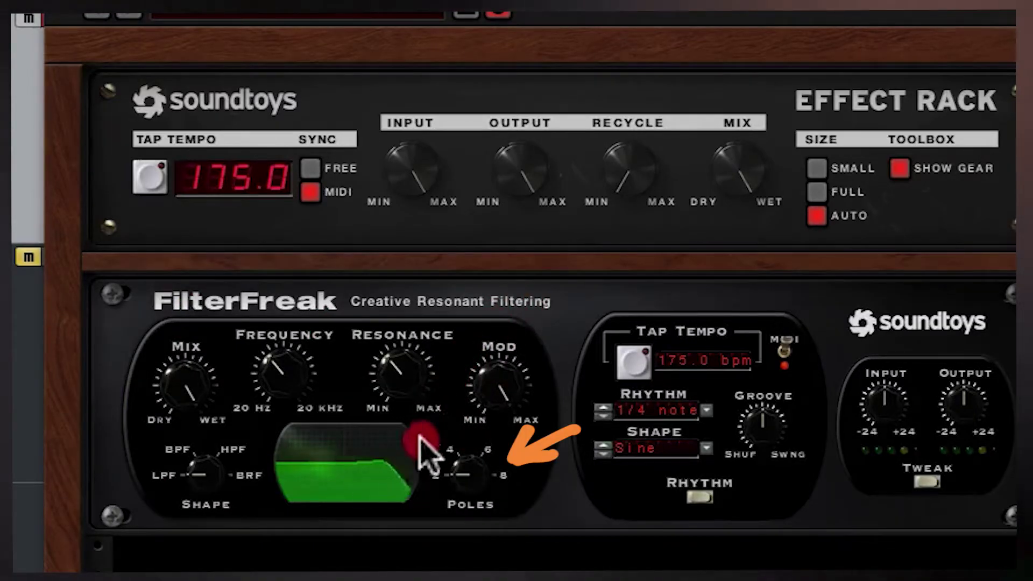
left_click(326, 380)
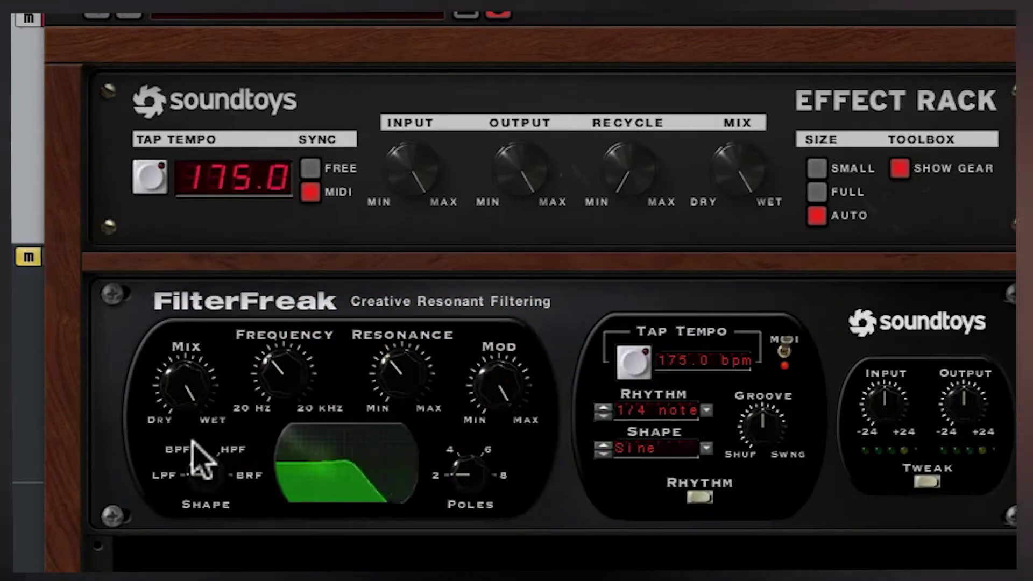
- Set the modulation rhythm to 1/2 note and shift the groove partway toward shuffle
scroll(664, 421, "down", 2)
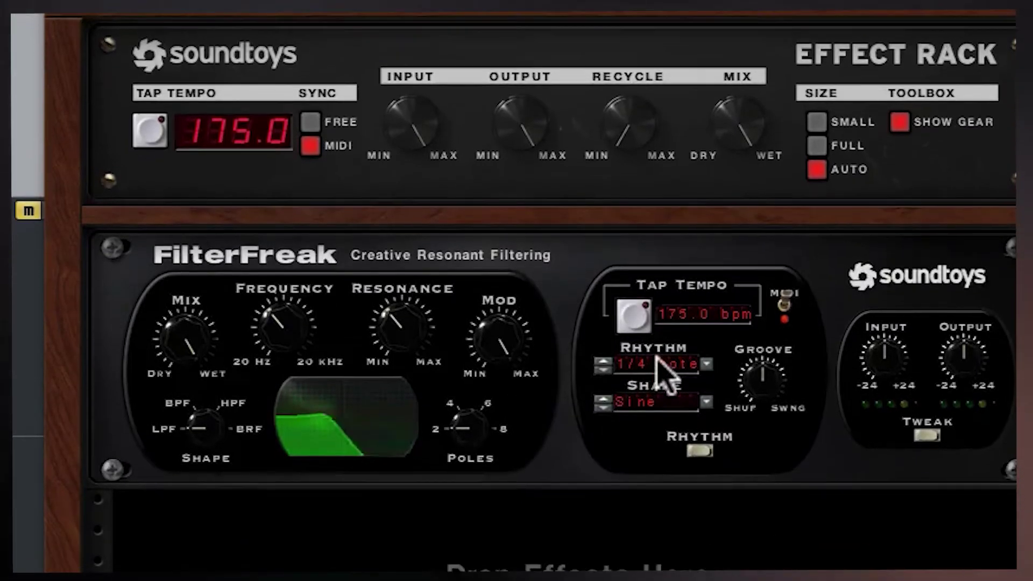
left_click(659, 341)
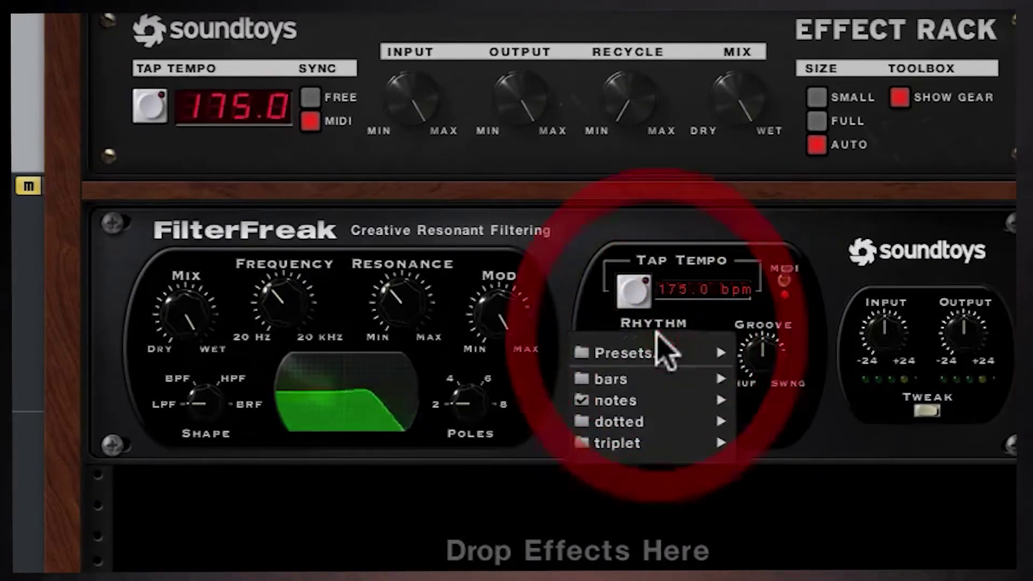
left_click(657, 333)
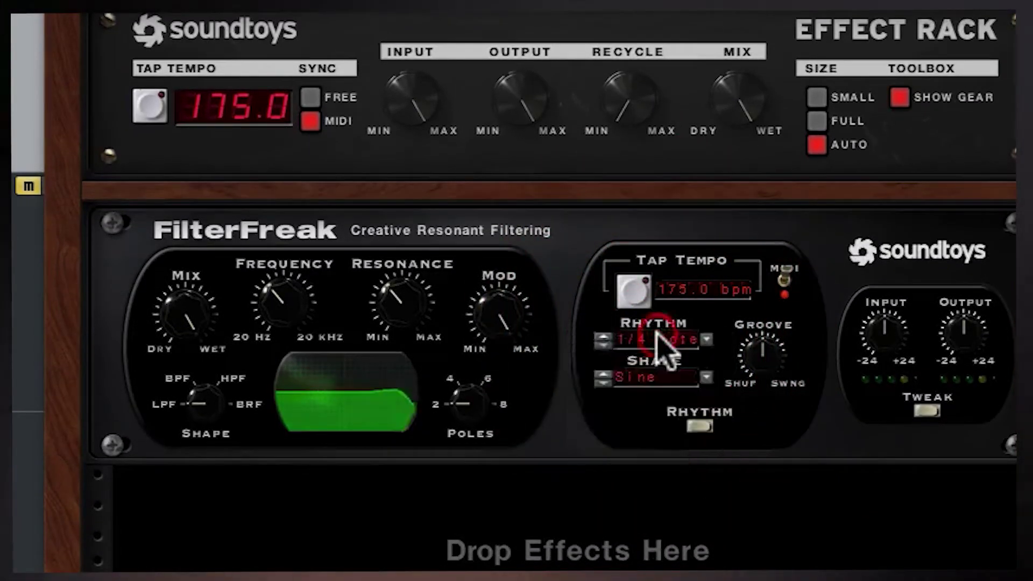
left_click(602, 338)
right_click(600, 334)
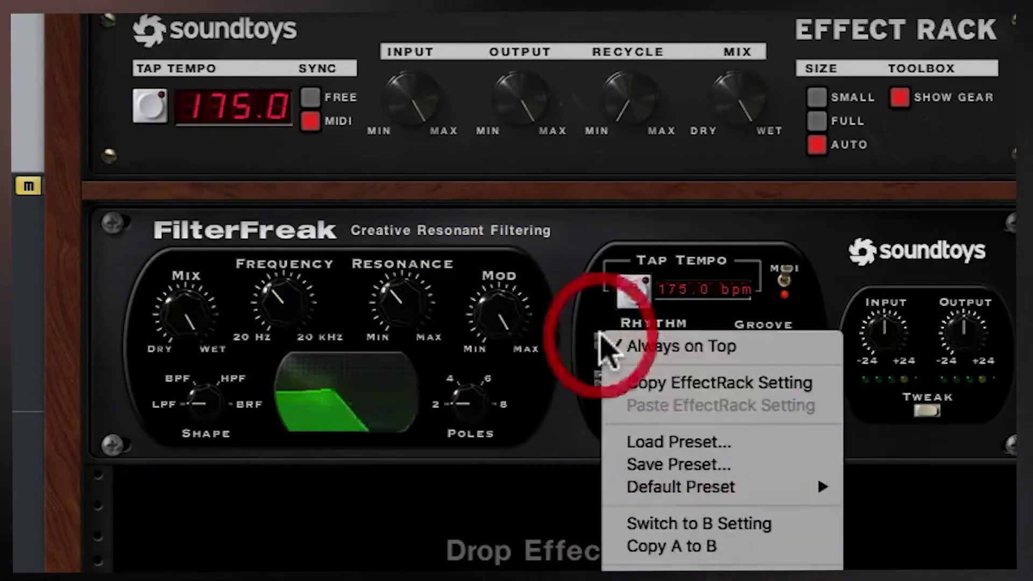
left_click(601, 336)
left_click(775, 269)
left_click_drag(750, 358, 698, 332)
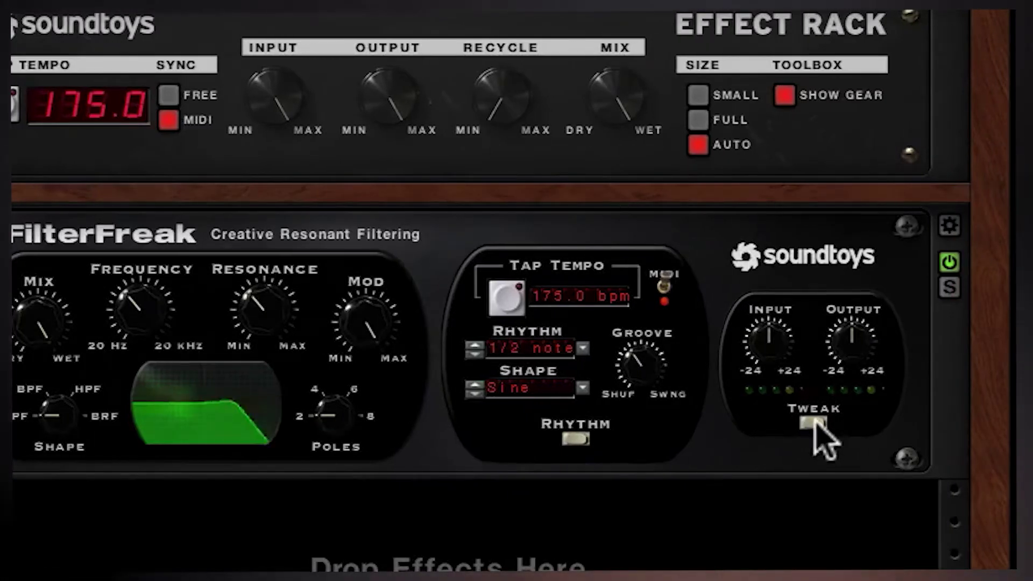
- Open FilterFreak's Tweak section and audition the analog styles, finishing on Clean
left_click(814, 424)
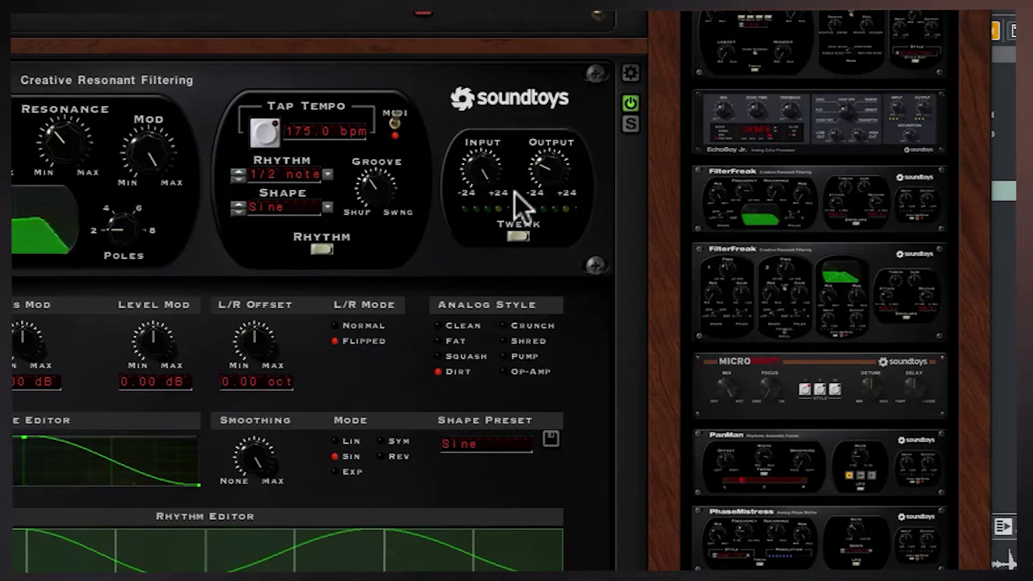
left_click(437, 326)
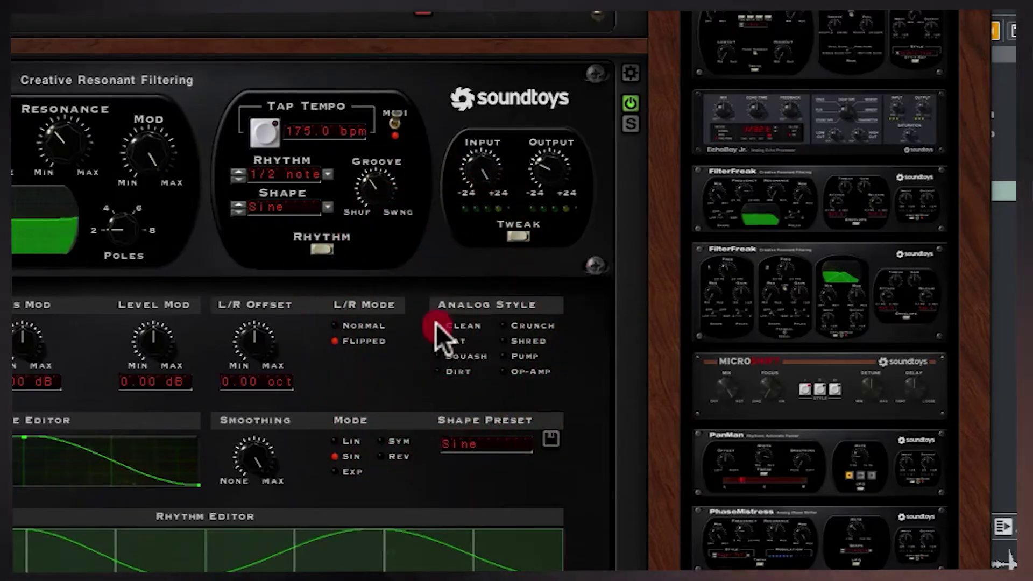
left_click(436, 339)
left_click(436, 357)
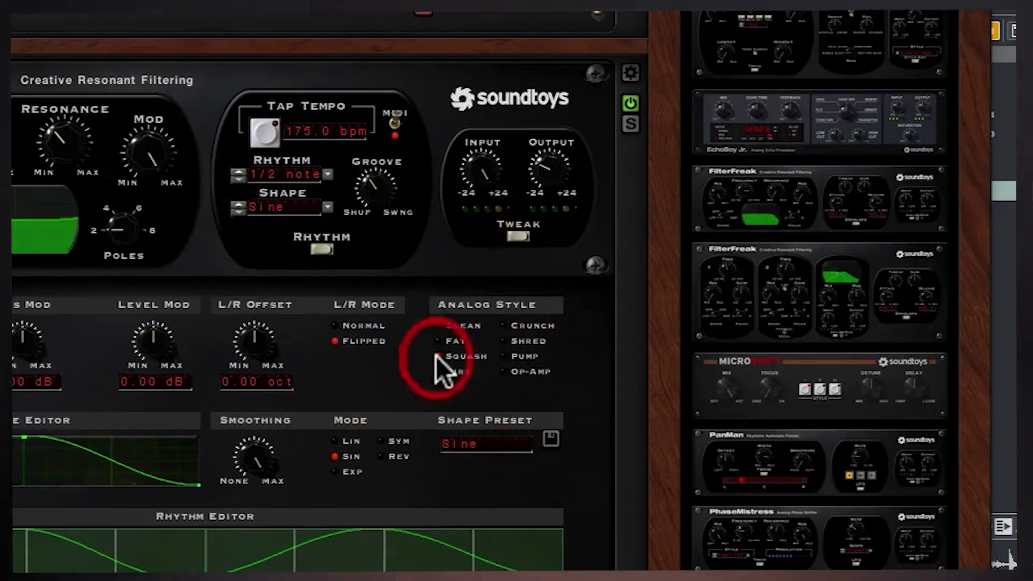
left_click(437, 372)
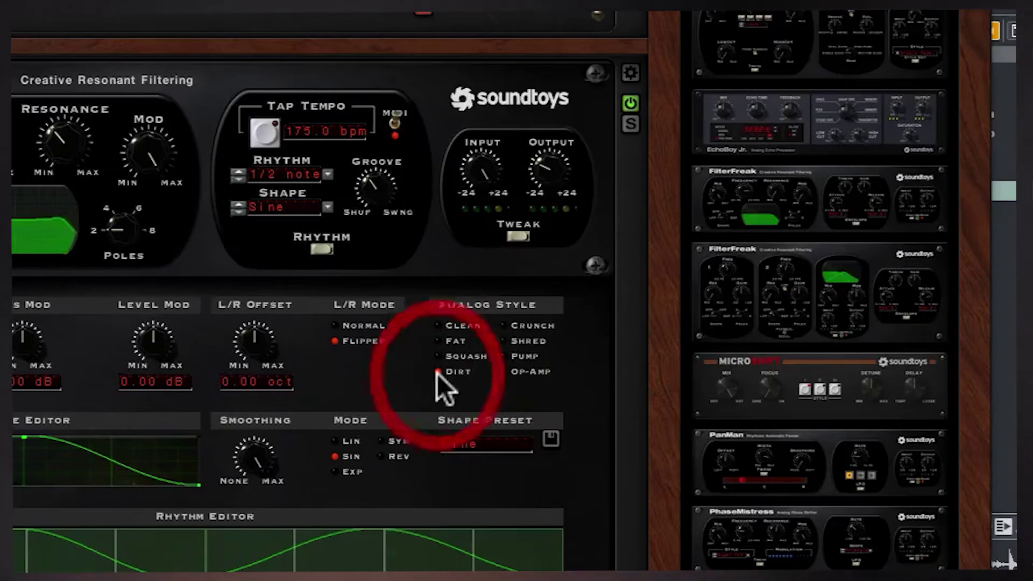
left_click(504, 373)
left_click(505, 356)
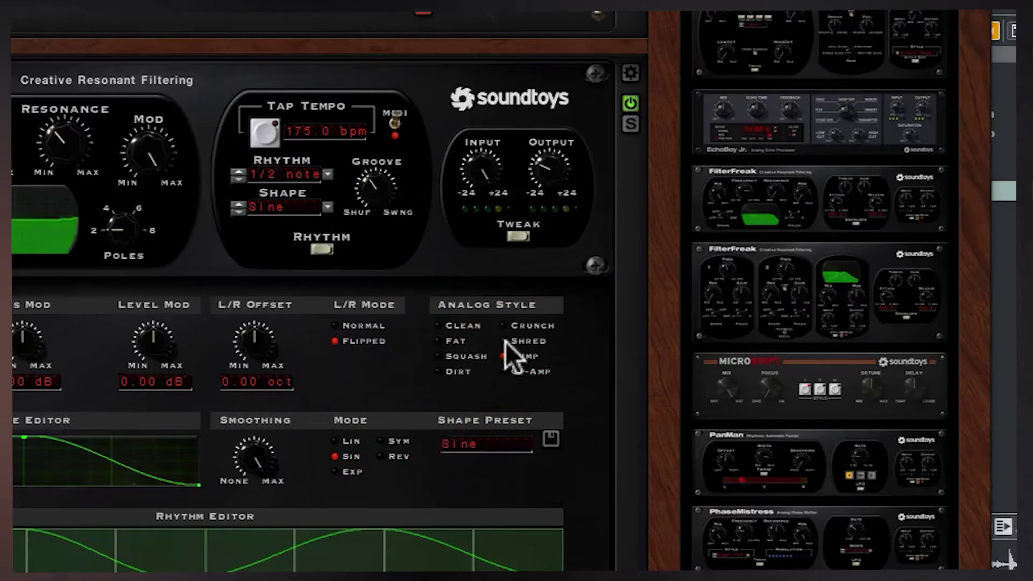
left_click(505, 340)
left_click(503, 322)
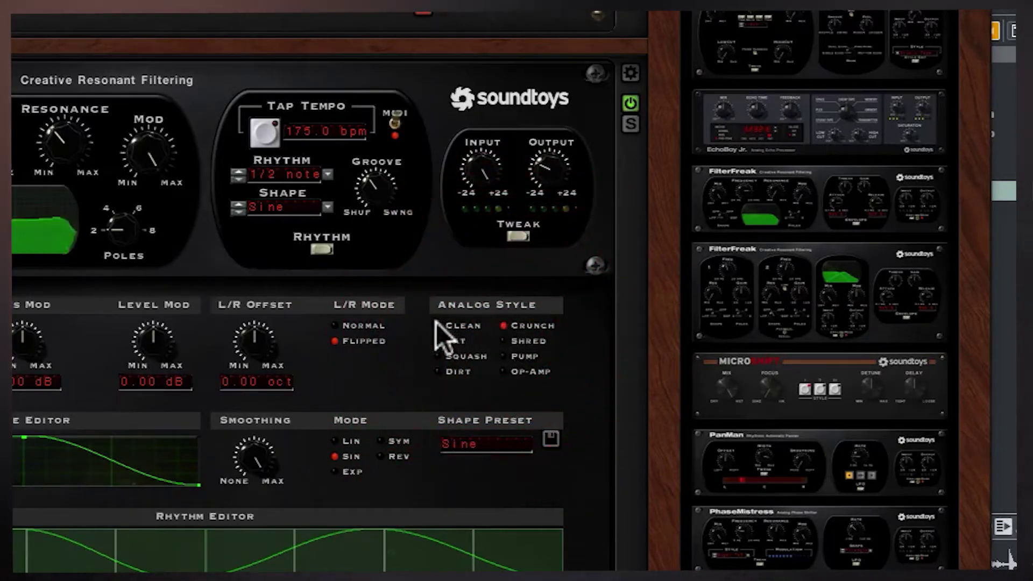
left_click(435, 323)
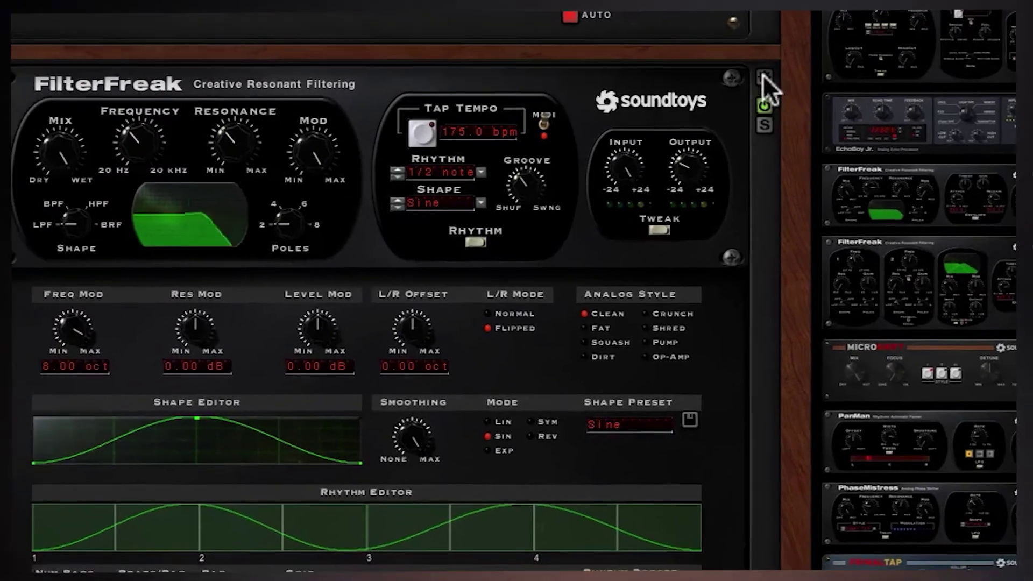
- Show FilterFreak's own preset bar, collapse the Tweak section and toggle the preset bar's visibility
left_click(707, 74)
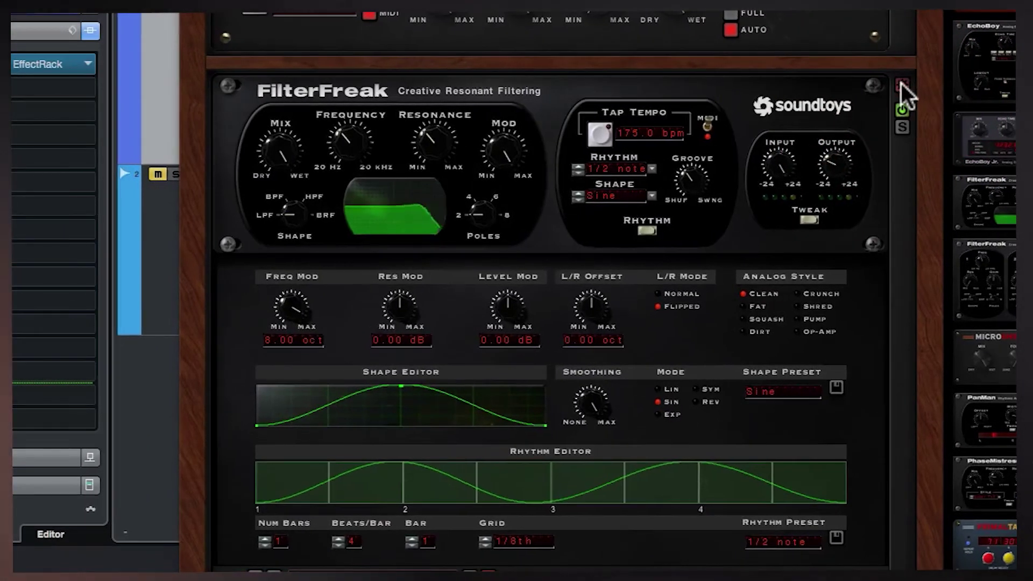
left_click(806, 220)
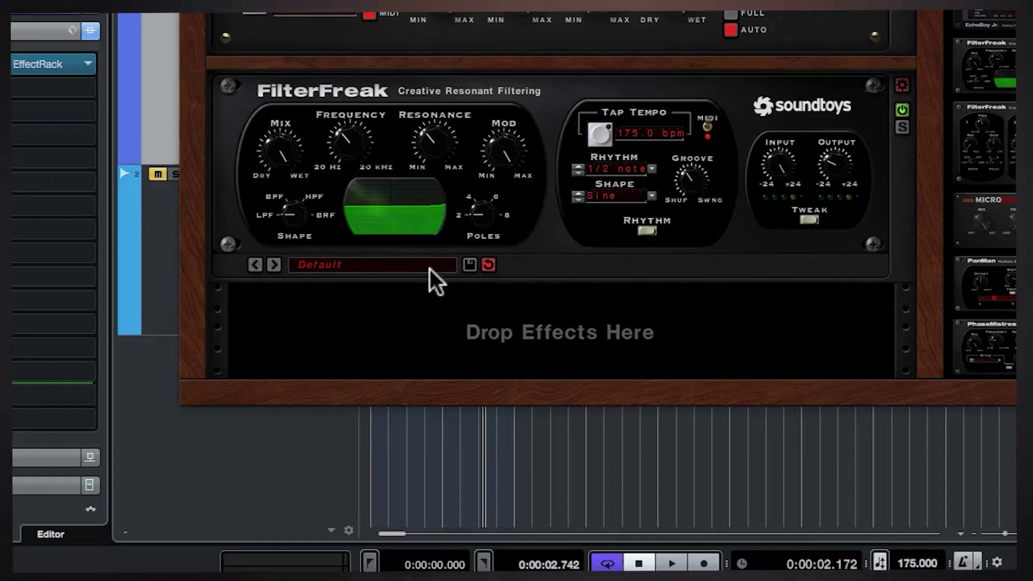
left_click(897, 83)
left_click(897, 83)
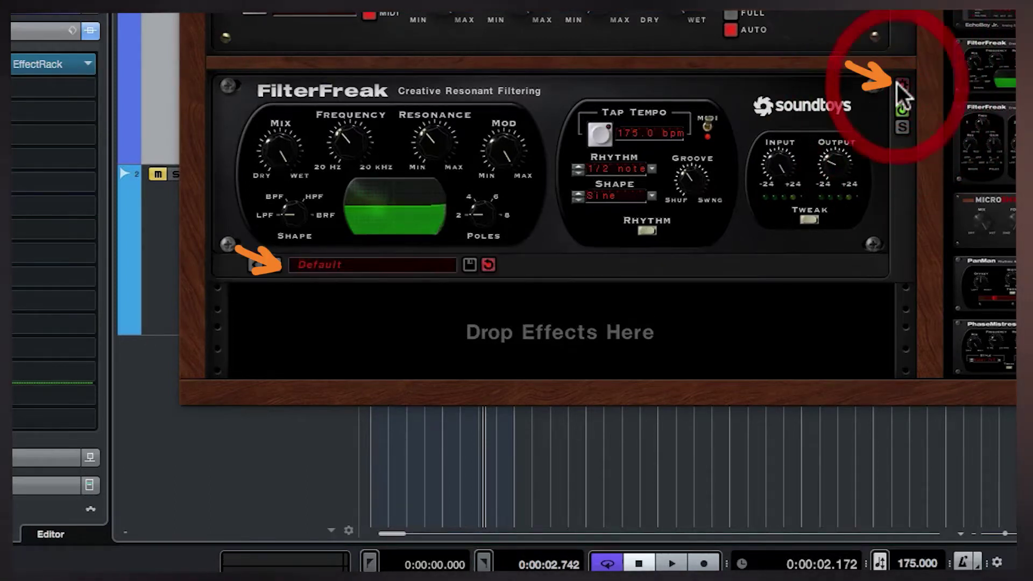
- Browse FilterFreak's preset categories without picking one, and step to the previous preset and forward to Default
left_click(417, 264)
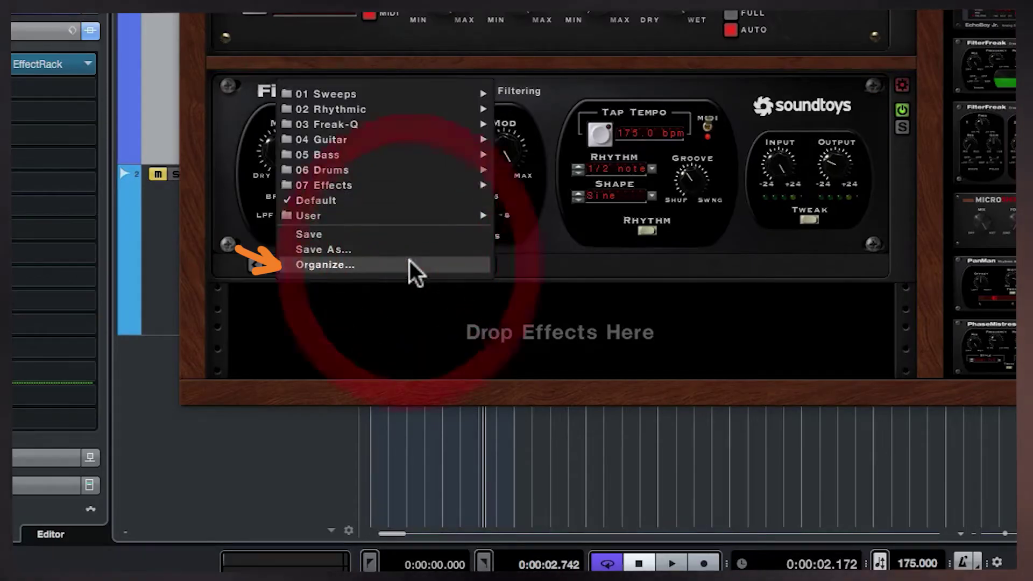
mouse_move(399, 169)
mouse_move(391, 113)
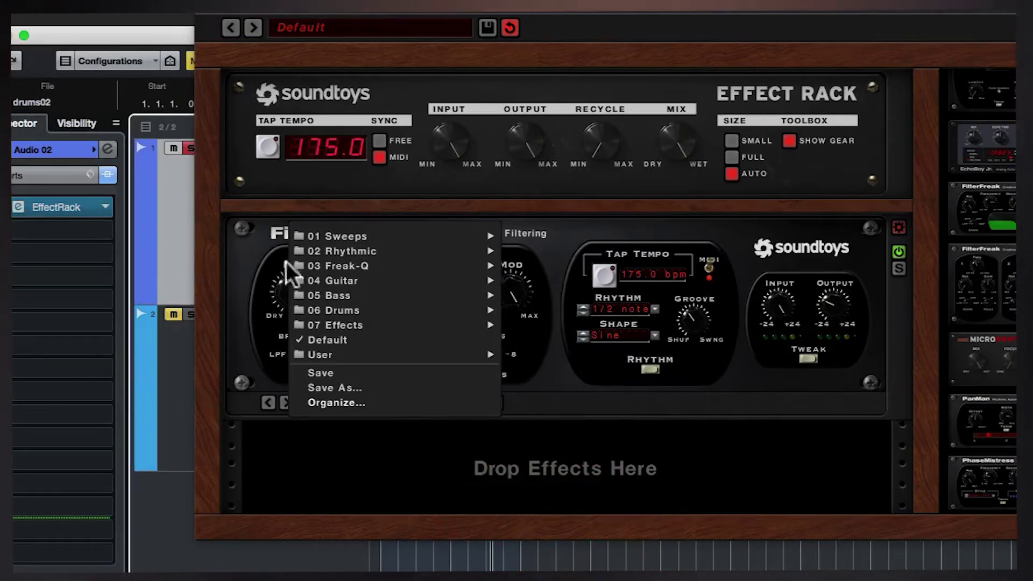
left_click(235, 241)
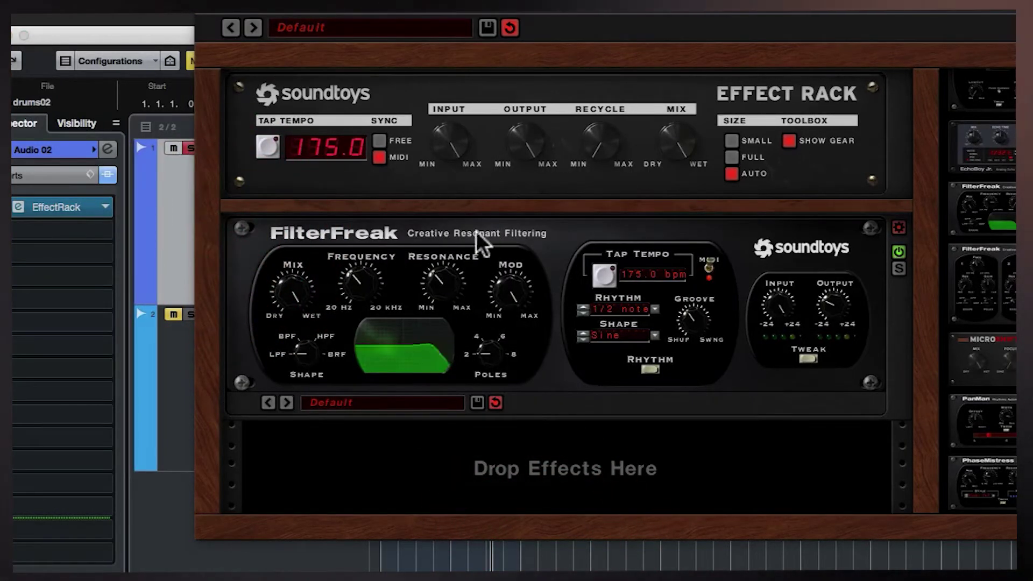
left_click(269, 401)
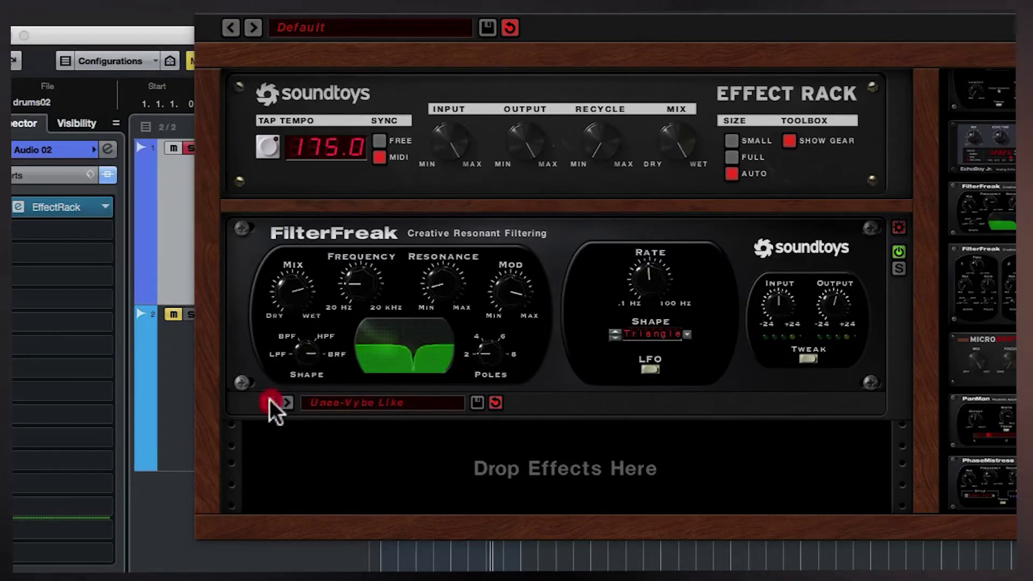
left_click(288, 402)
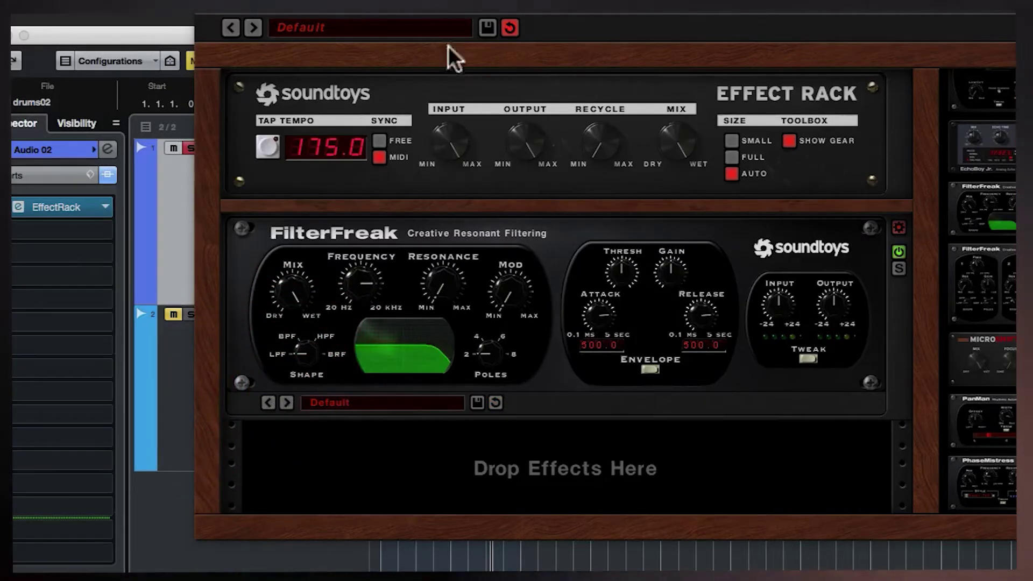
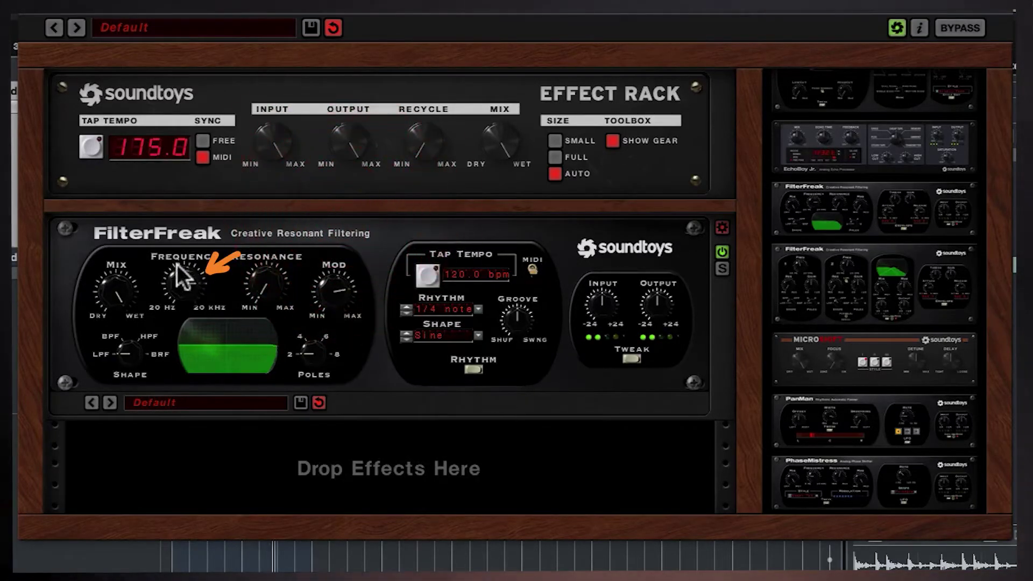
- Lower FilterFreak's filter frequency while the audio plays
left_click_drag(177, 265, 166, 314)
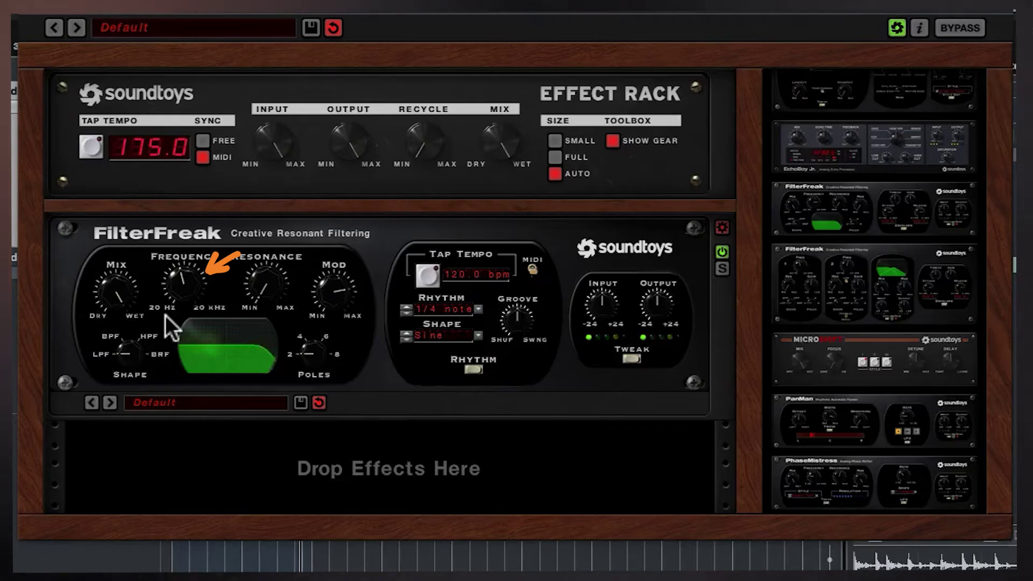
left_click(174, 316)
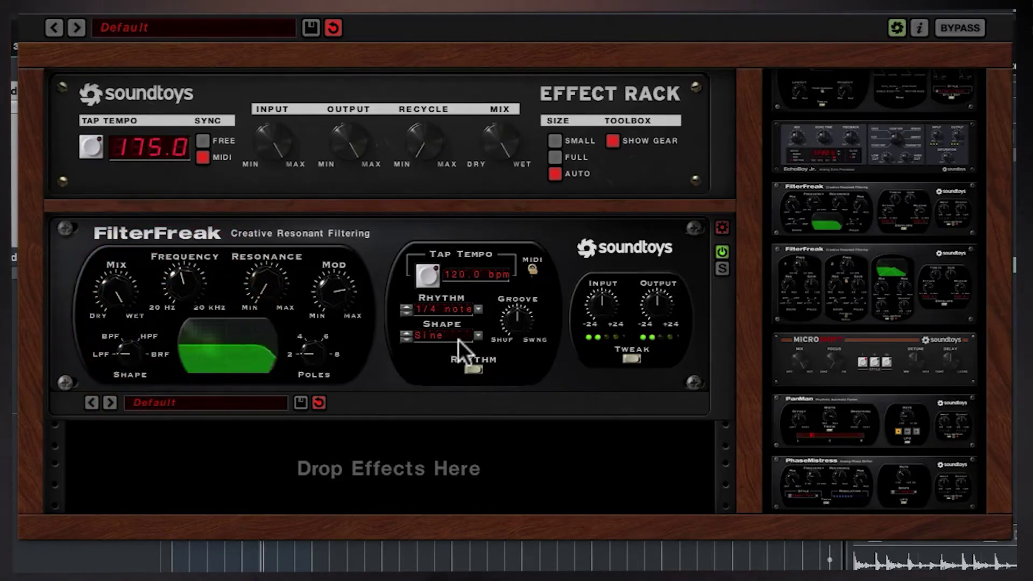
- Sync FilterFreak's rhythm modulation to the MIDI tempo and set the rhythm to 1/8th
left_click(532, 264)
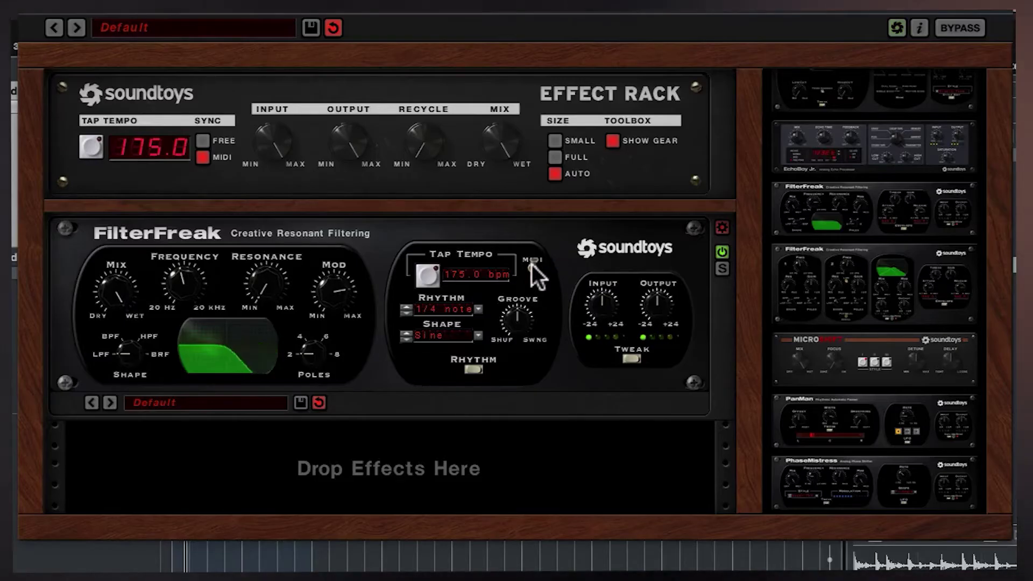
left_click(405, 311)
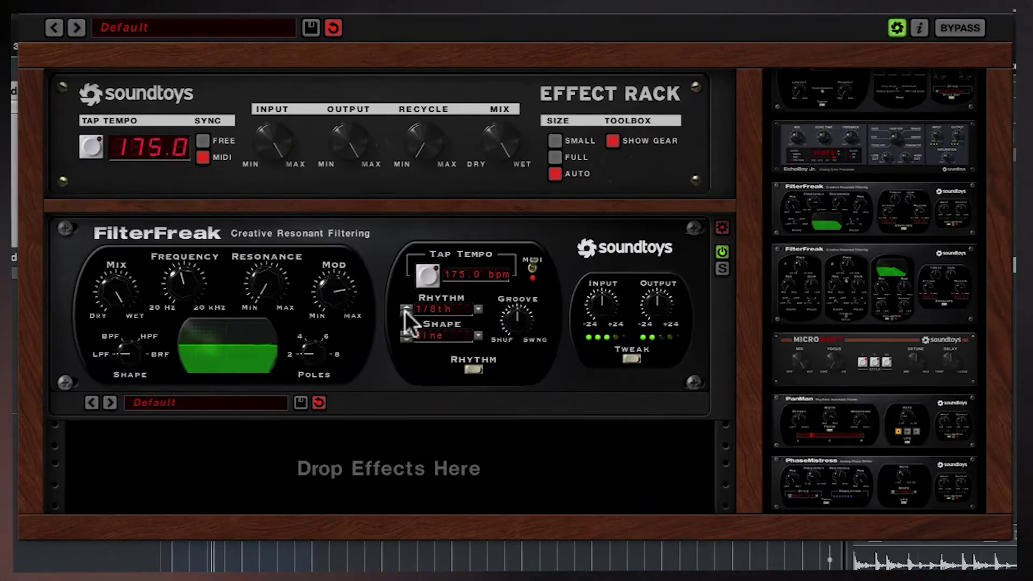
- Switch the filter shape from low-pass to high-pass (HPF) and raise the number of poles
left_click_drag(120, 354, 121, 328)
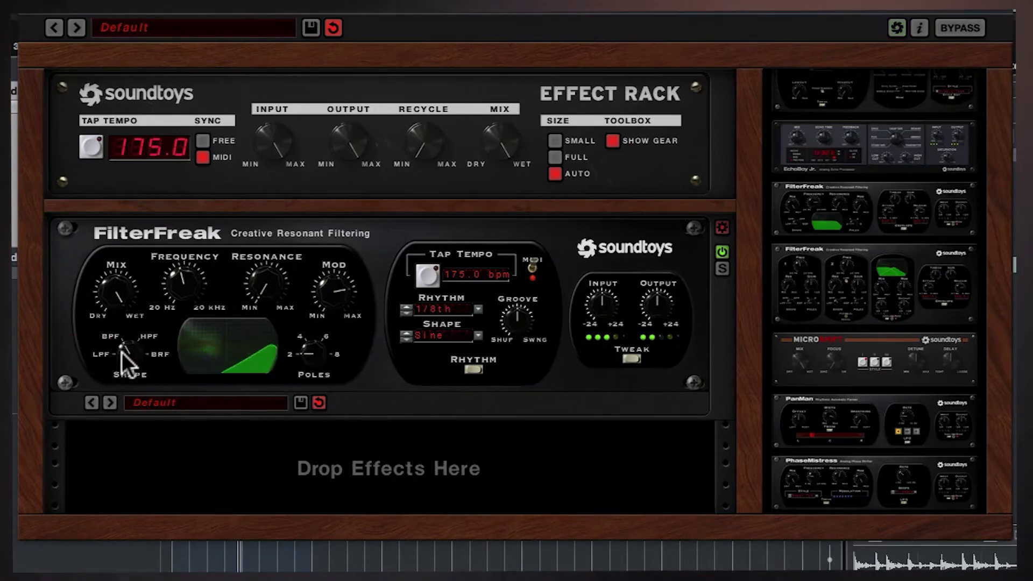
left_click_drag(119, 354, 129, 316)
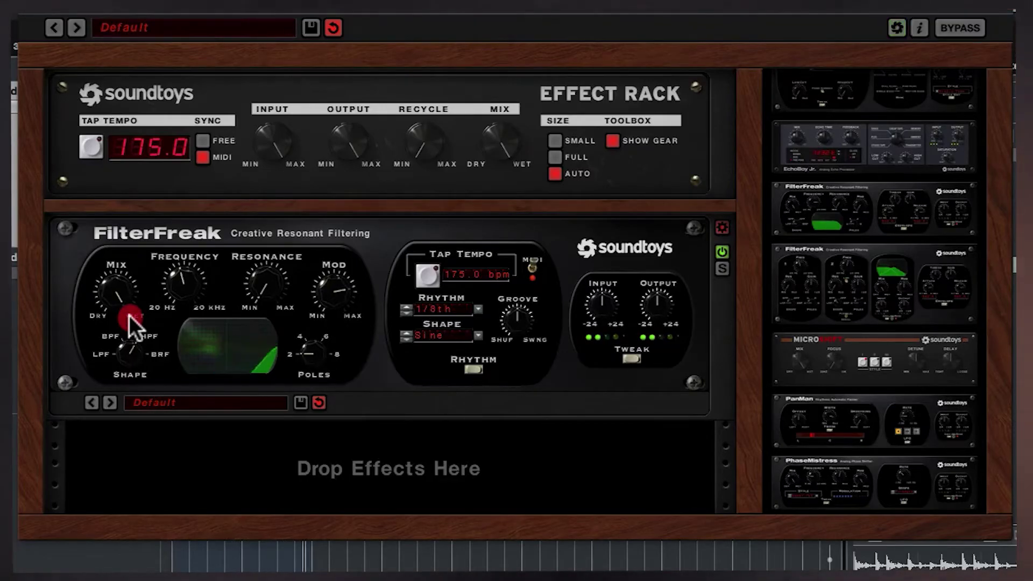
mouse_move(129, 314)
left_mouse_down()
mouse_move(158, 279)
mouse_move(131, 307)
left_mouse_up()
left_click_drag(304, 352, 313, 312)
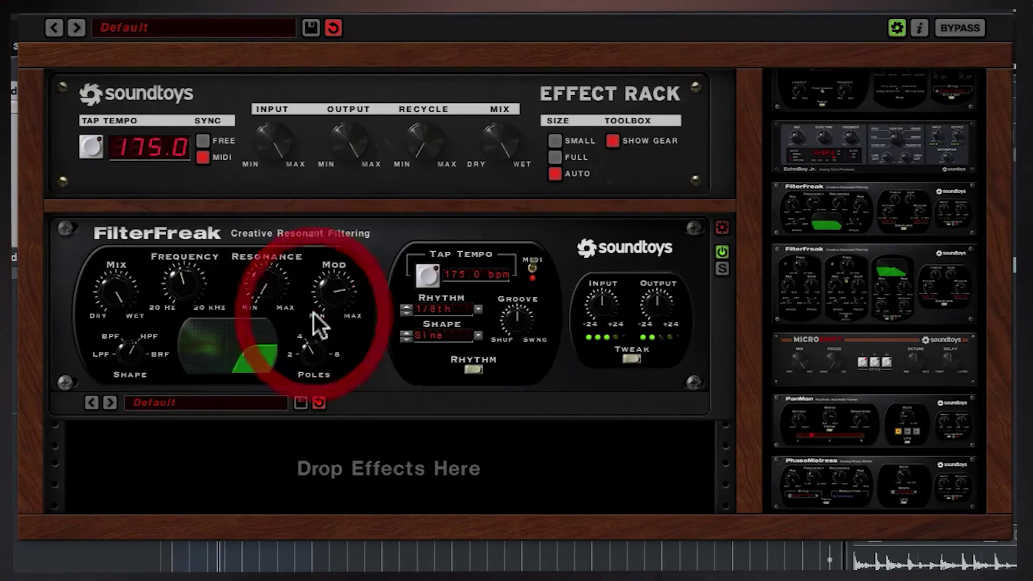
- Try the 1 bar and 1/2 note modulation rhythms and set the rhythm to 2 bars
left_click(405, 305)
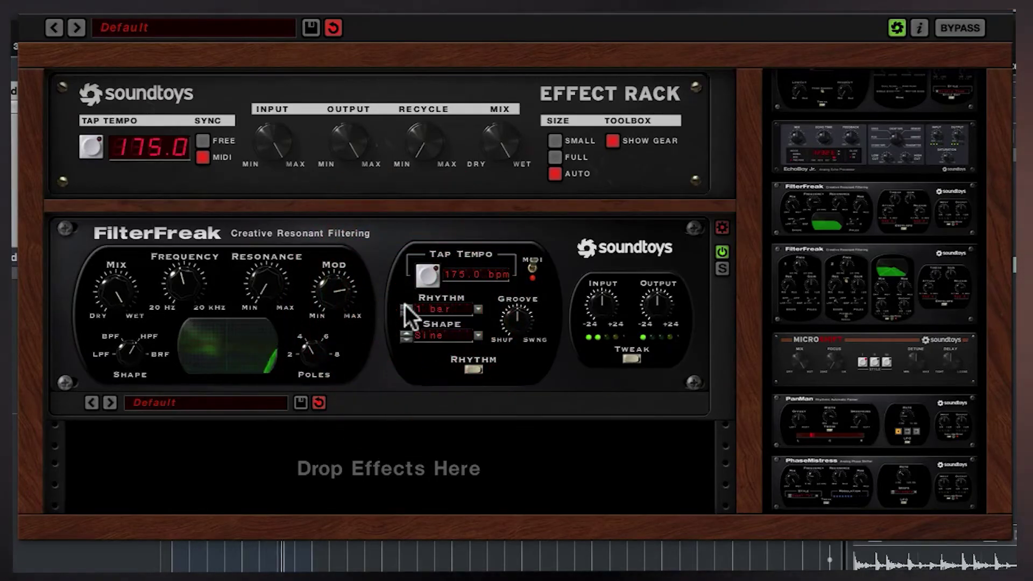
left_click(407, 309)
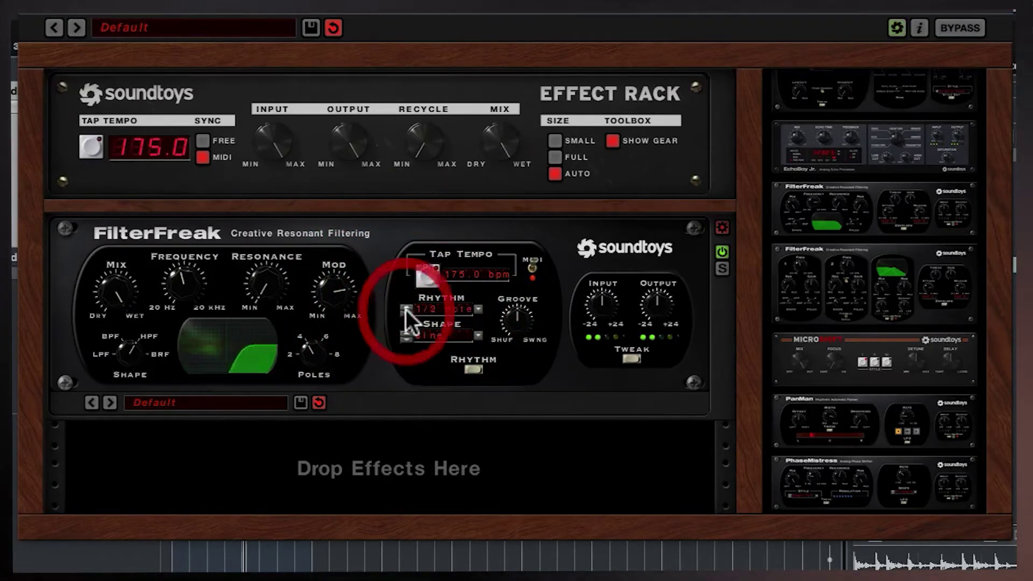
left_click(405, 302)
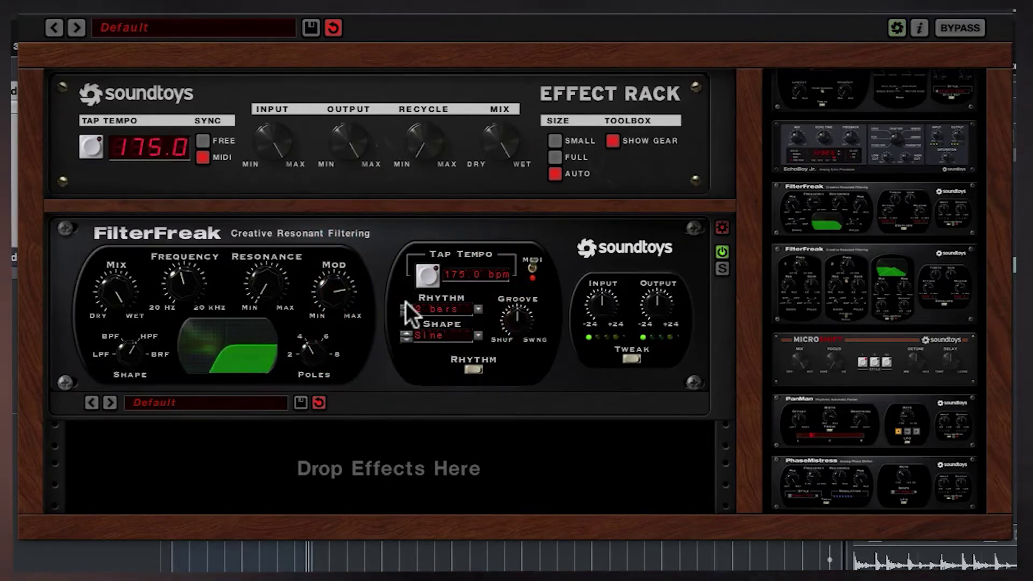
- Lower the filter frequency slightly and return the filter shape to low-pass (LPF)
left_click_drag(180, 276, 176, 286)
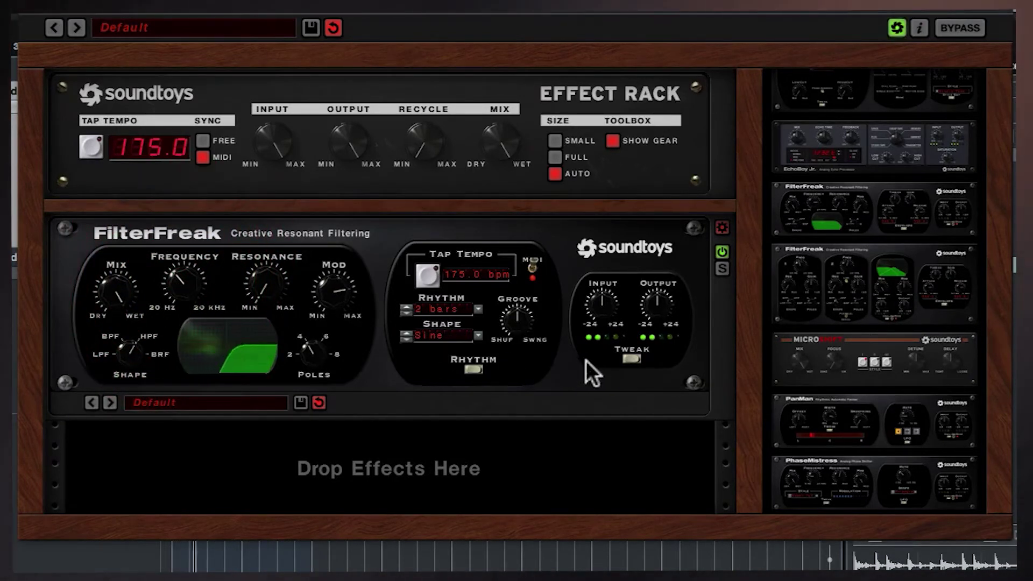
left_click_drag(130, 359, 122, 435)
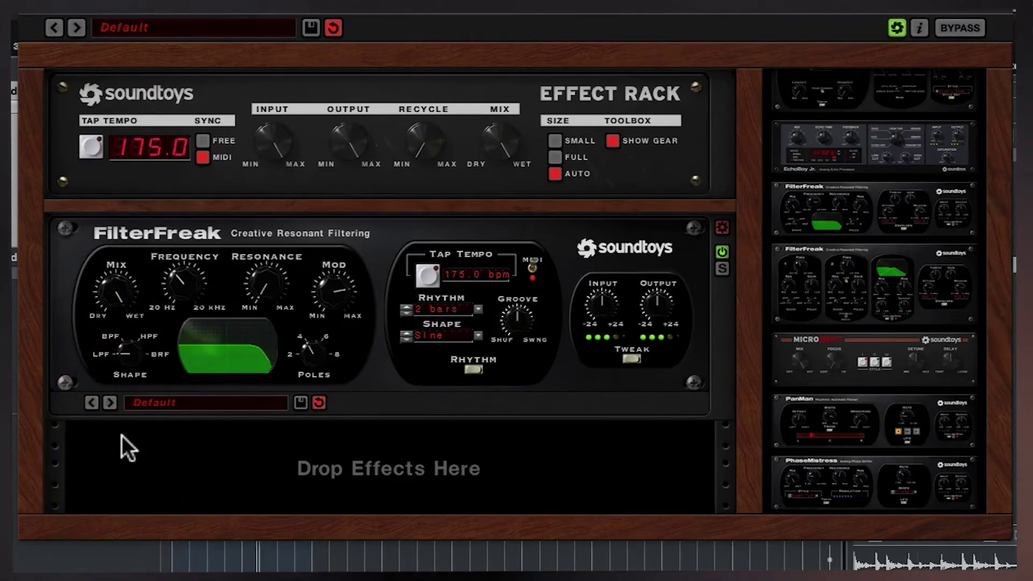
- Open FilterFreak's Tweak section and drive the input level higher while keeping the output level lowered
left_click(632, 358)
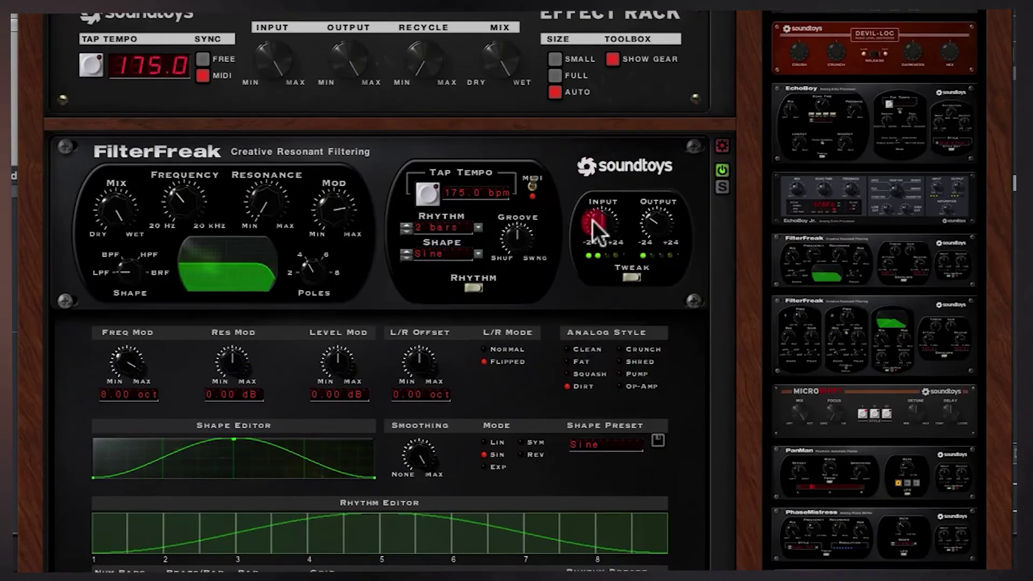
mouse_move(594, 206)
left_mouse_down()
mouse_move(604, 175)
mouse_move(603, 188)
left_mouse_up()
mouse_move(654, 240)
left_mouse_down()
mouse_move(604, 228)
mouse_move(600, 194)
left_mouse_up()
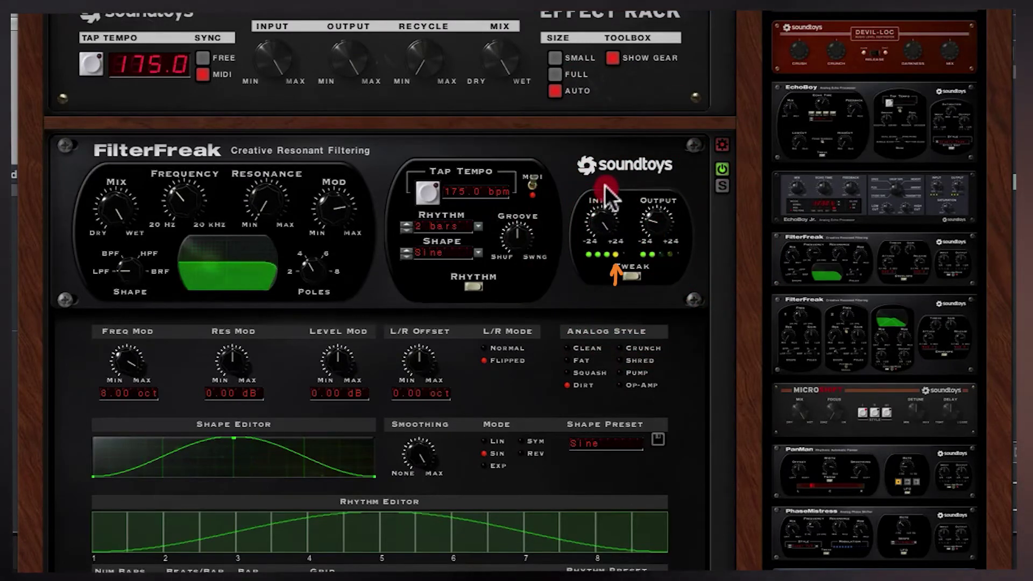
left_click_drag(611, 186, 611, 188)
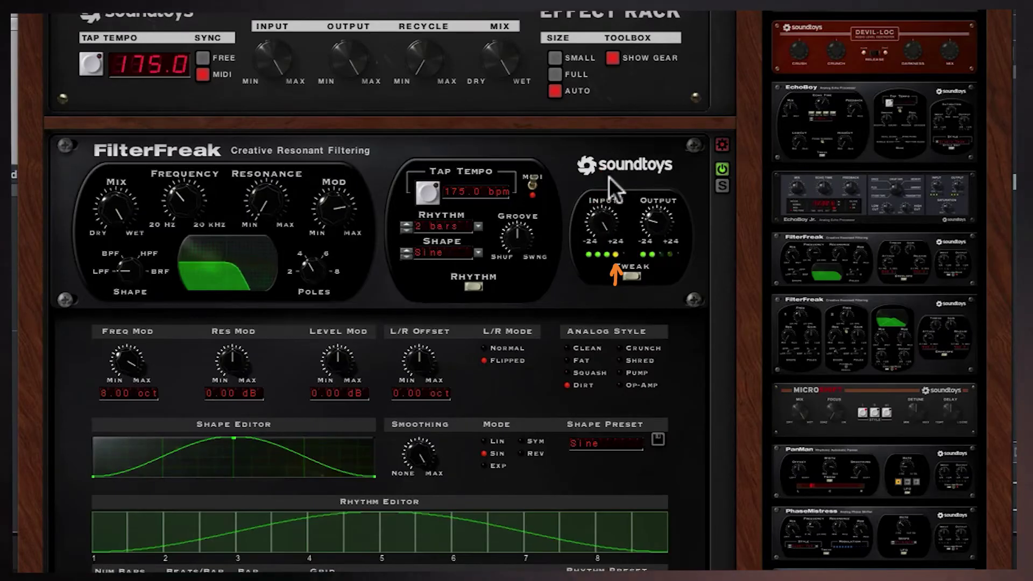
left_click(598, 203)
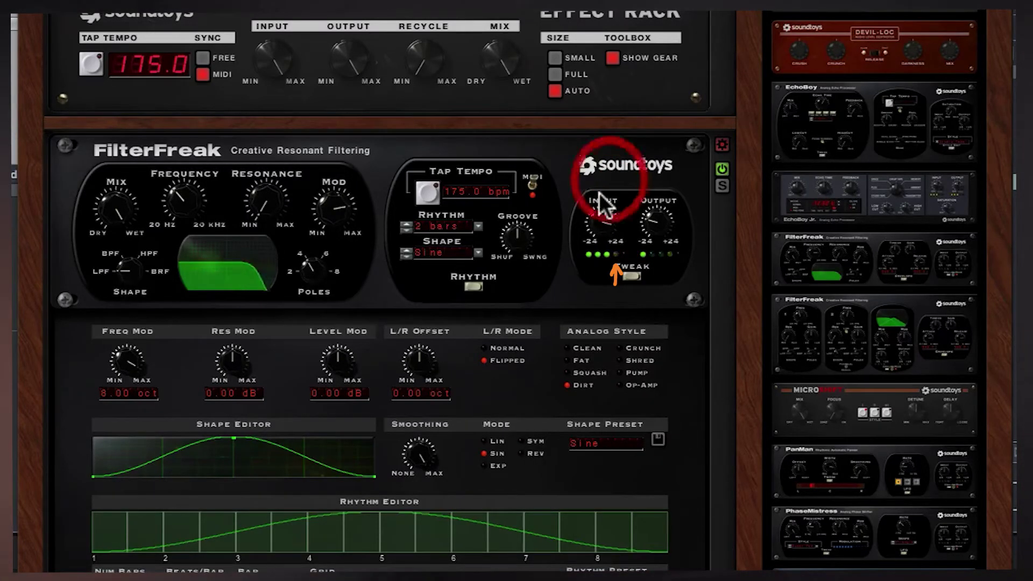
- Audition the analog styles, including Clean, Squash, Op-Amp, Pump and Shred, finishing on Crunch
left_click(567, 349)
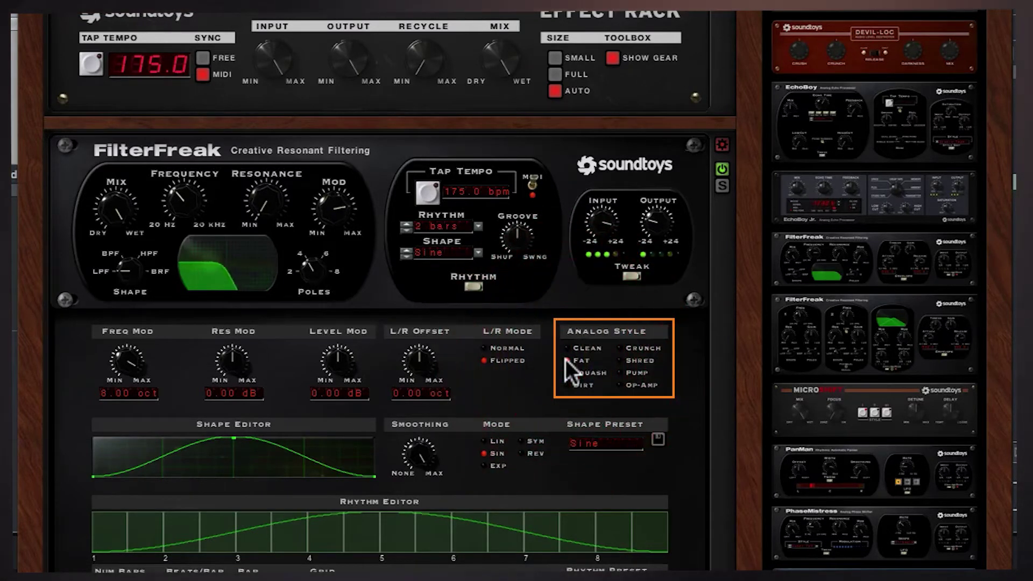
left_click(568, 374)
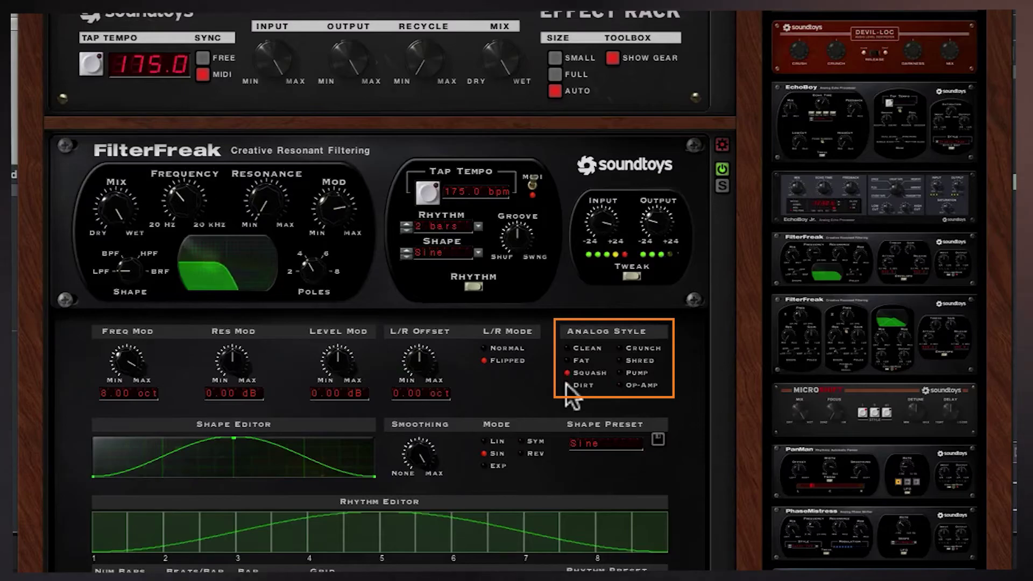
left_click(621, 383)
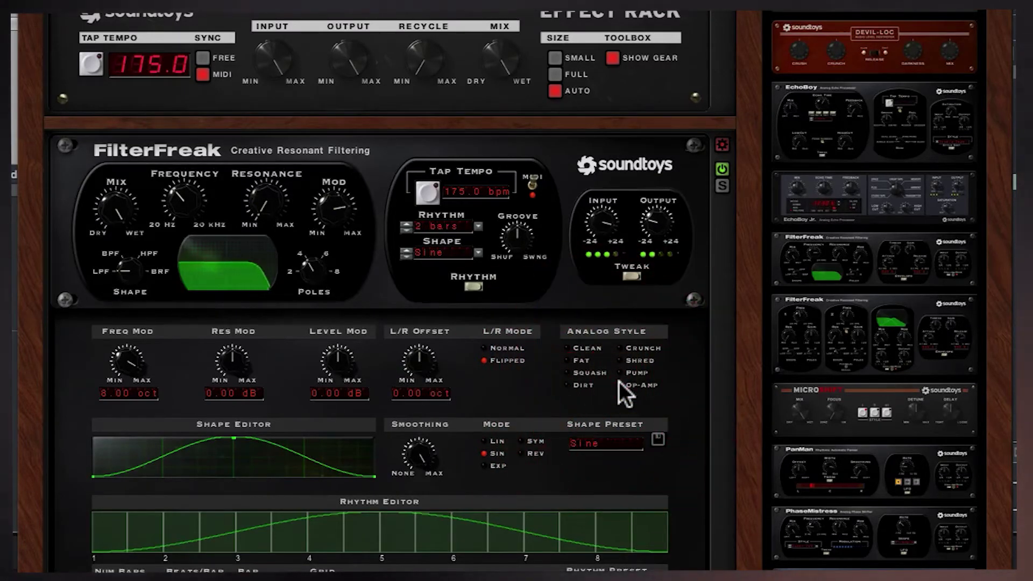
left_click(619, 371)
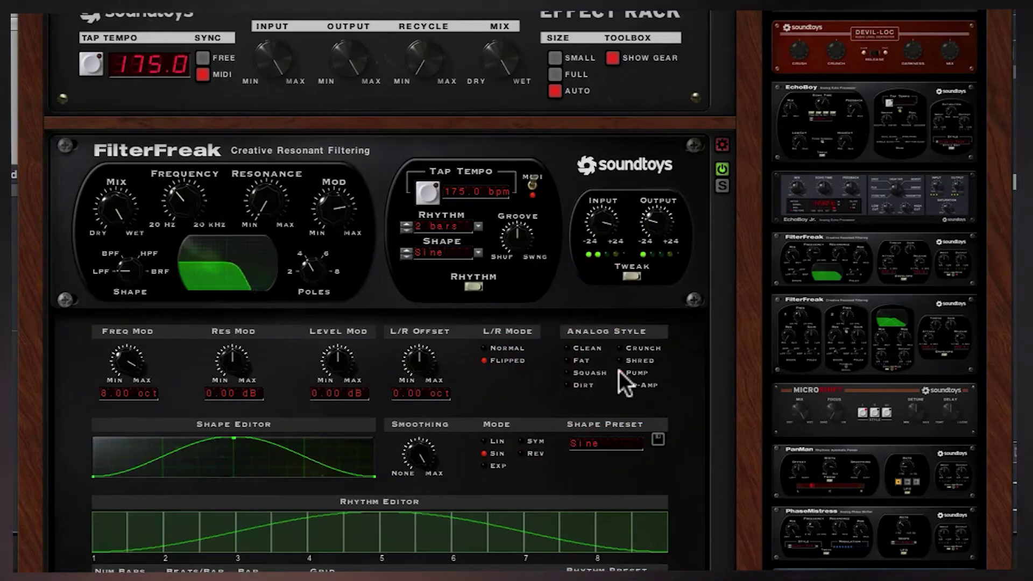
left_click(620, 360)
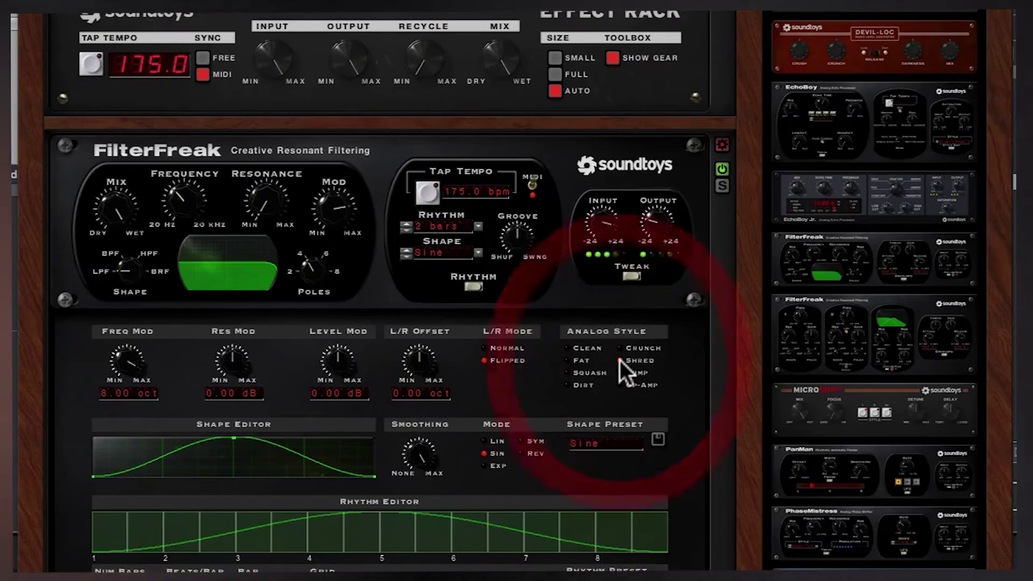
left_click(620, 349)
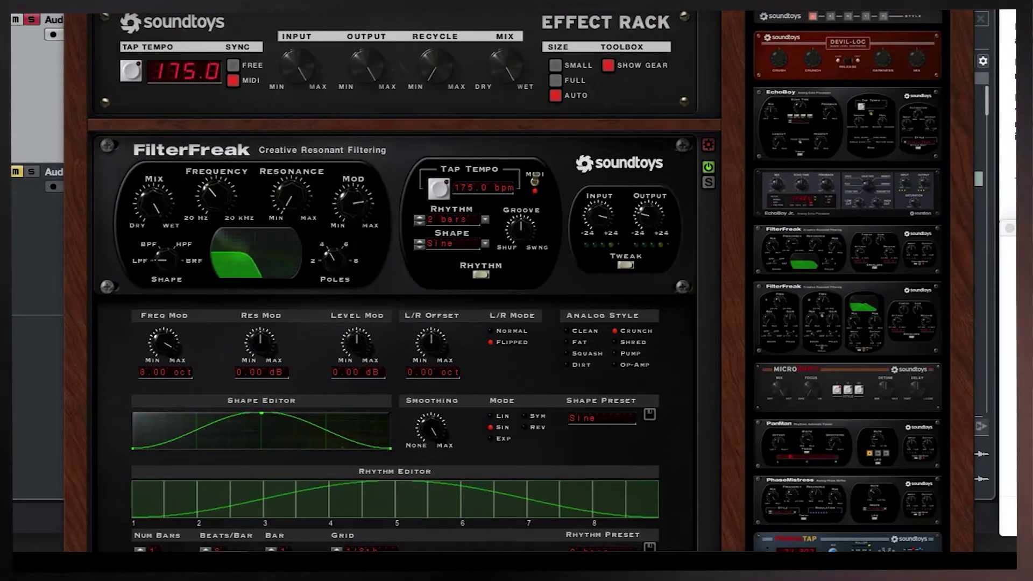
- Collapse the Tweak section and reload FilterFreak's Default preset
left_click(624, 266)
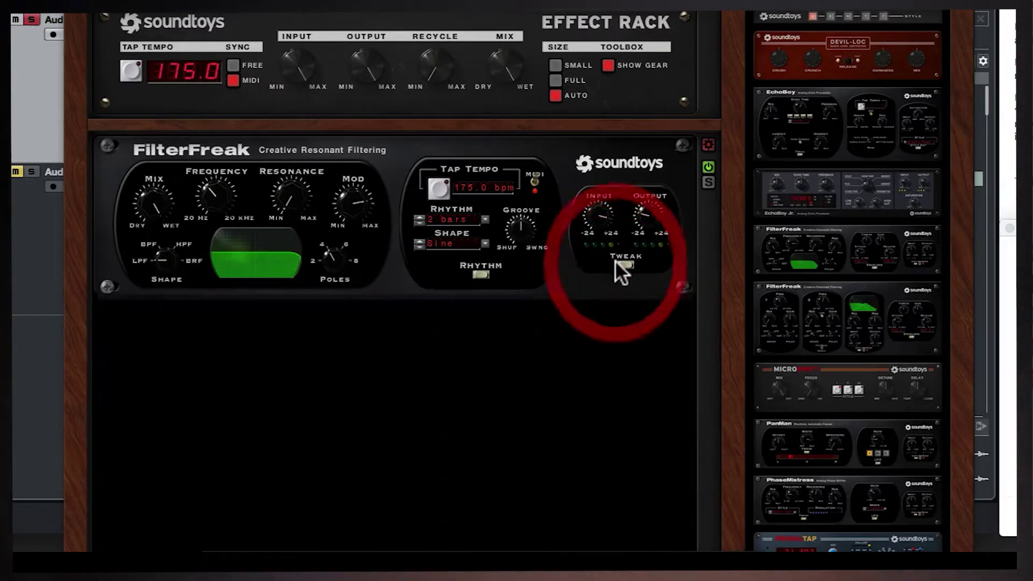
left_click(148, 305)
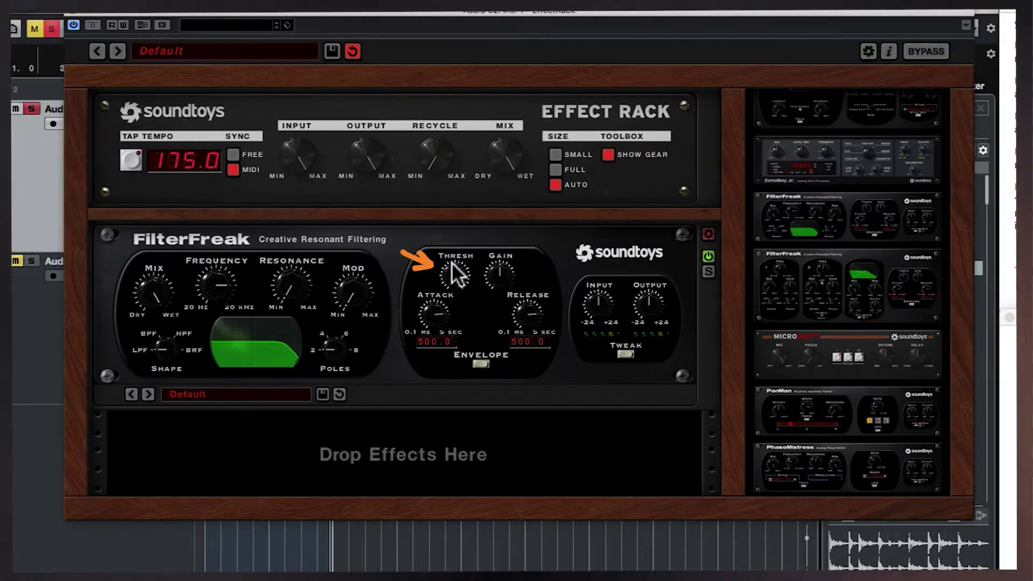
- Adjust the envelope threshold up and down and raise the filter's modulation amount to maximum
left_click_drag(448, 269, 462, 221)
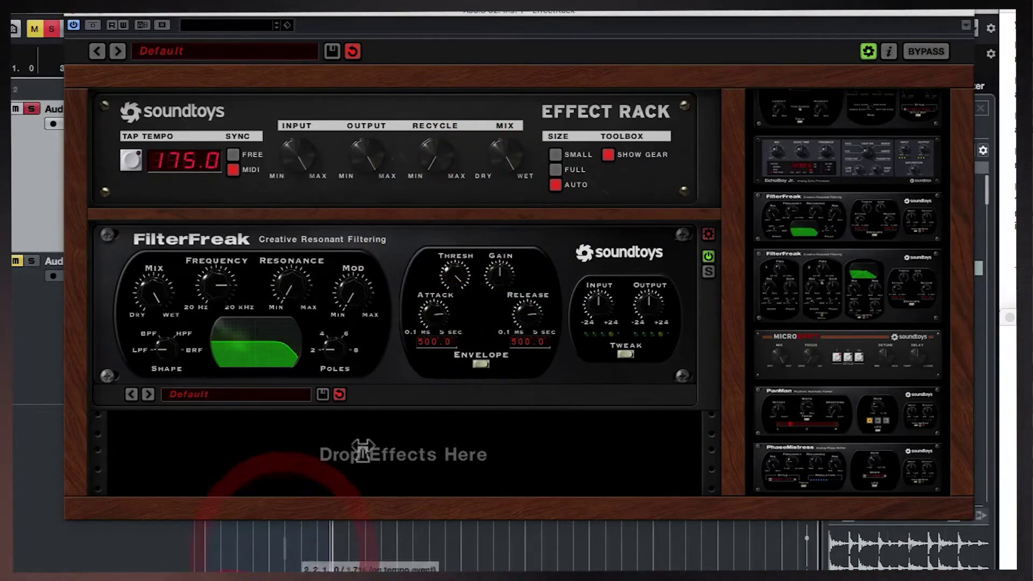
left_click(450, 268)
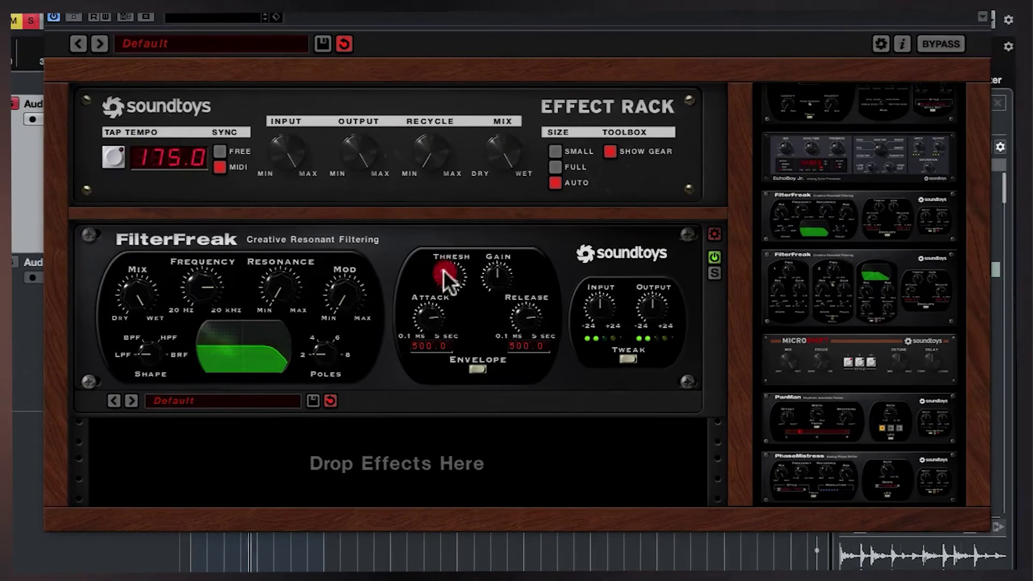
left_click_drag(443, 270, 441, 325)
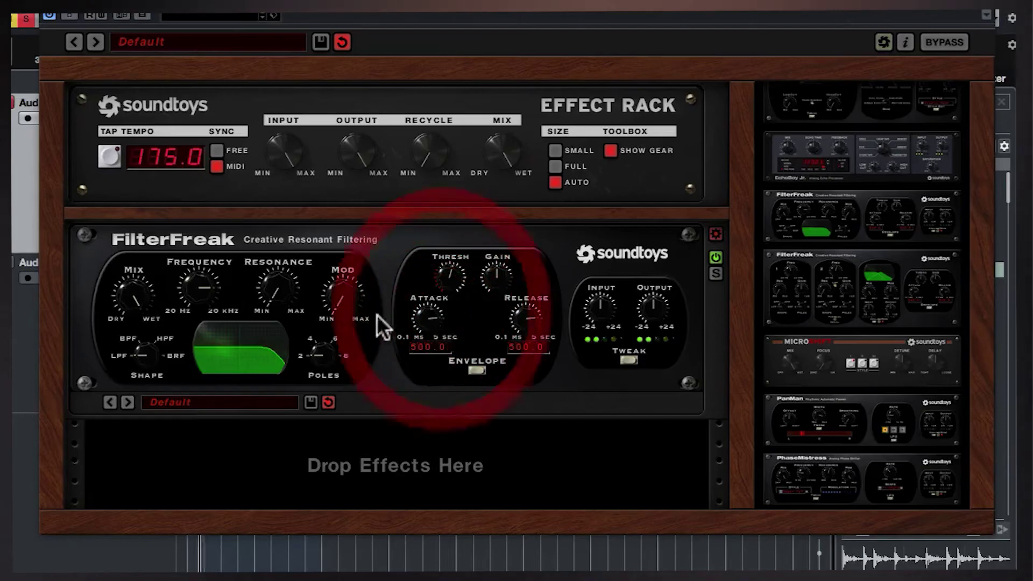
left_click_drag(326, 292, 396, 158)
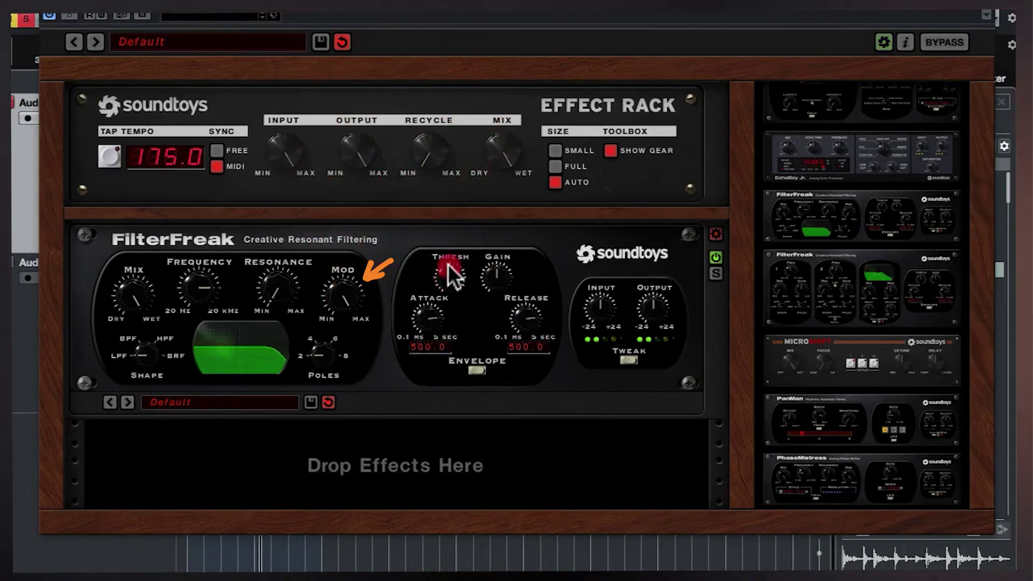
left_click_drag(448, 262, 447, 260)
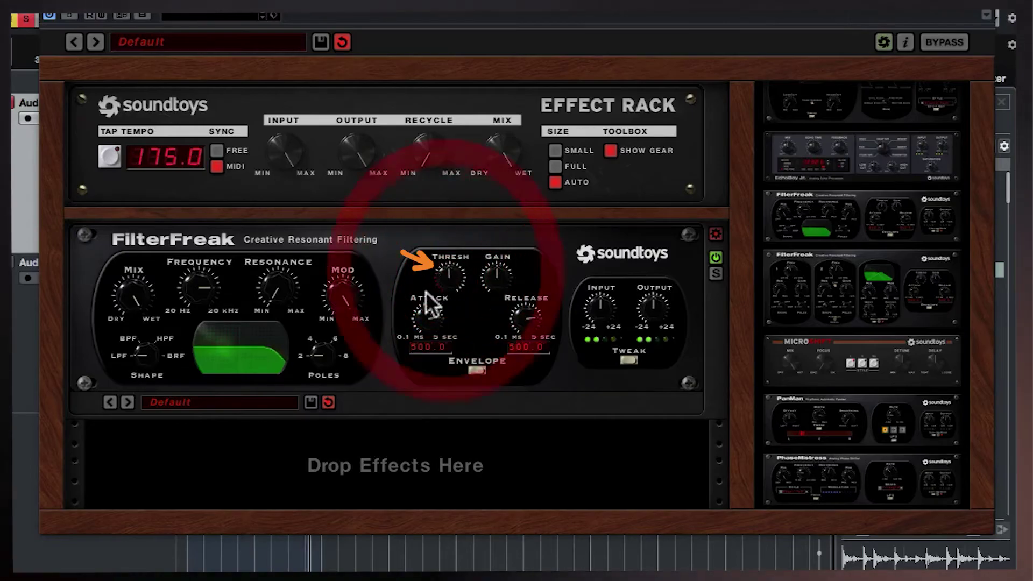
- Shorten the envelope attack to 3.7 ms and the release to 4.8 ms
left_click(415, 324)
left_click_drag(415, 326, 399, 368)
left_click_drag(527, 311, 492, 337)
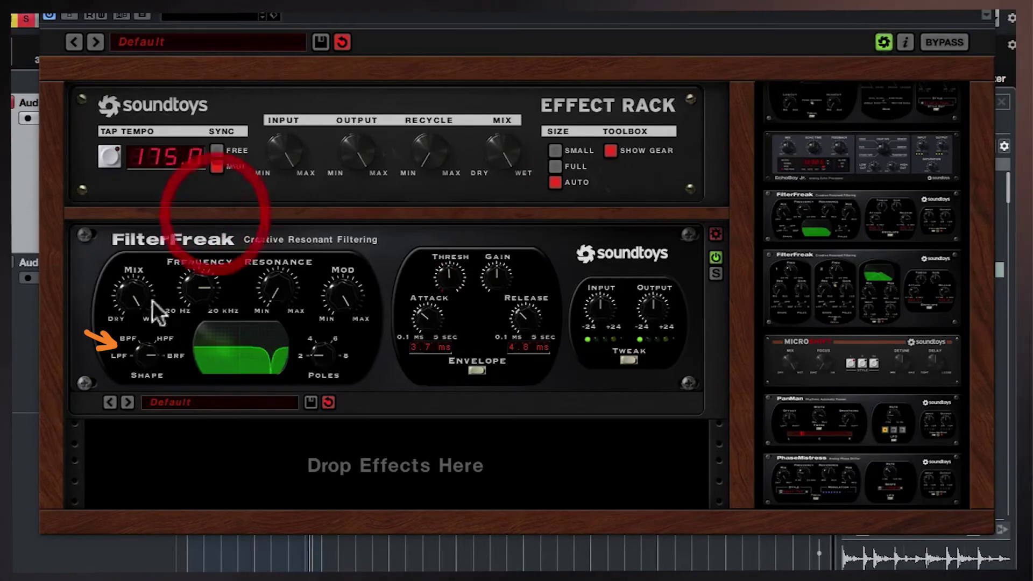
- Set the filter shape to band-pass, lower its frequency, and fine-tune the threshold and number of poles
left_click(136, 349)
mouse_move(137, 362)
left_mouse_down()
mouse_move(143, 382)
mouse_move(144, 355)
mouse_move(143, 381)
left_mouse_up()
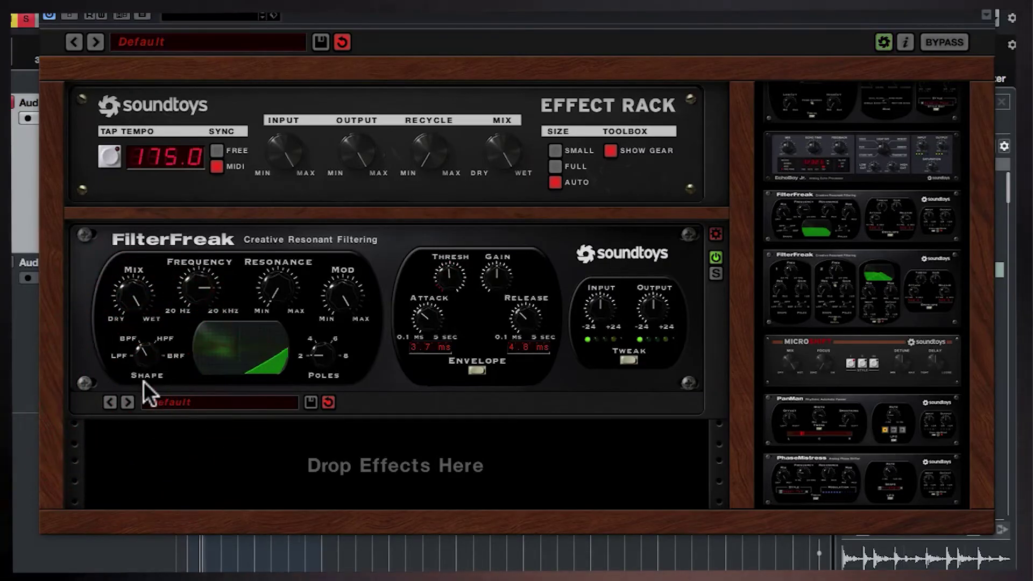
left_click_drag(188, 292, 186, 326)
left_click_drag(449, 271, 446, 273)
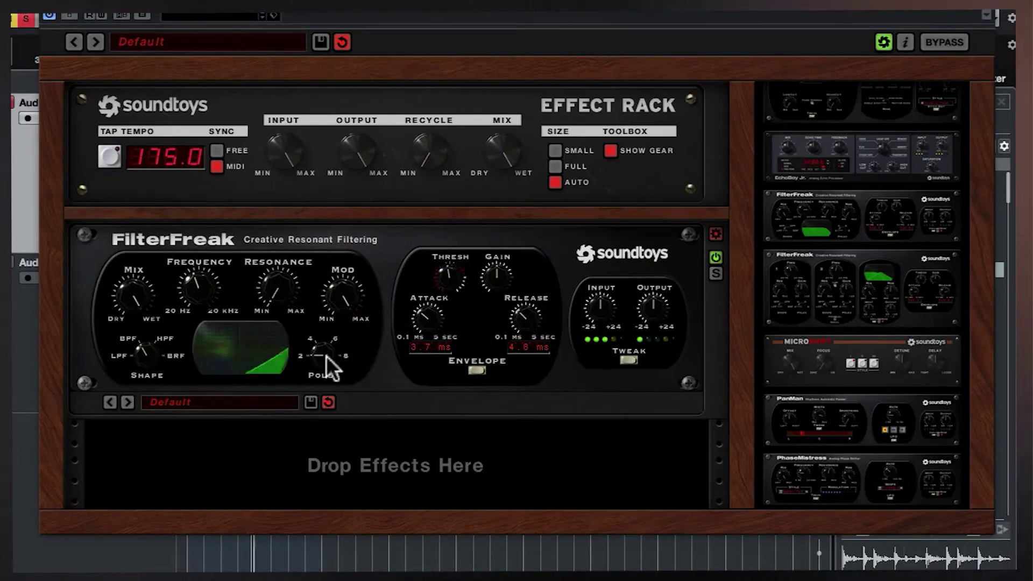
left_click_drag(317, 355, 319, 328)
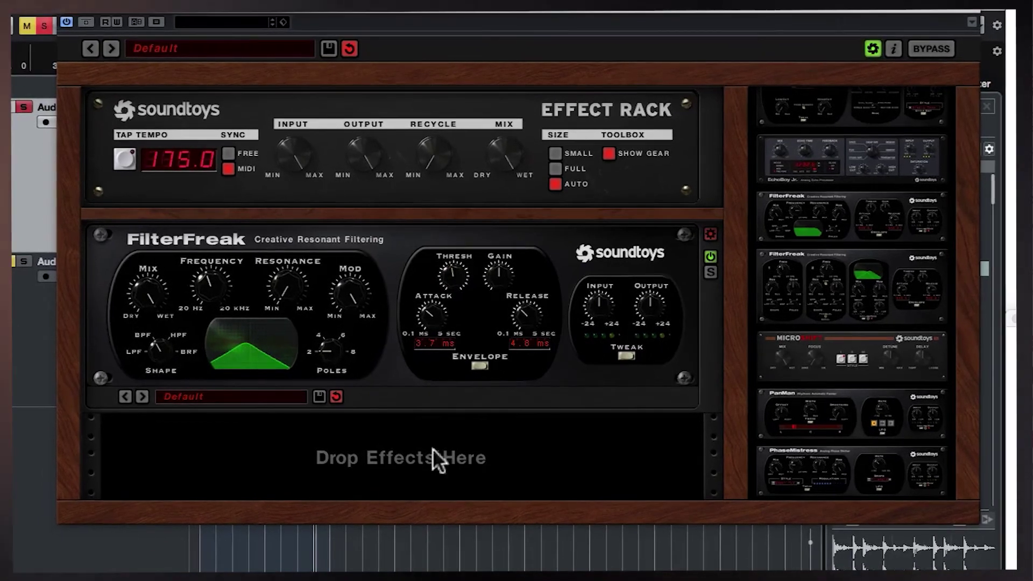
- Switch the modulation mode to Random, sync its tempo to MIDI, and audition it on the drums
left_click(477, 363)
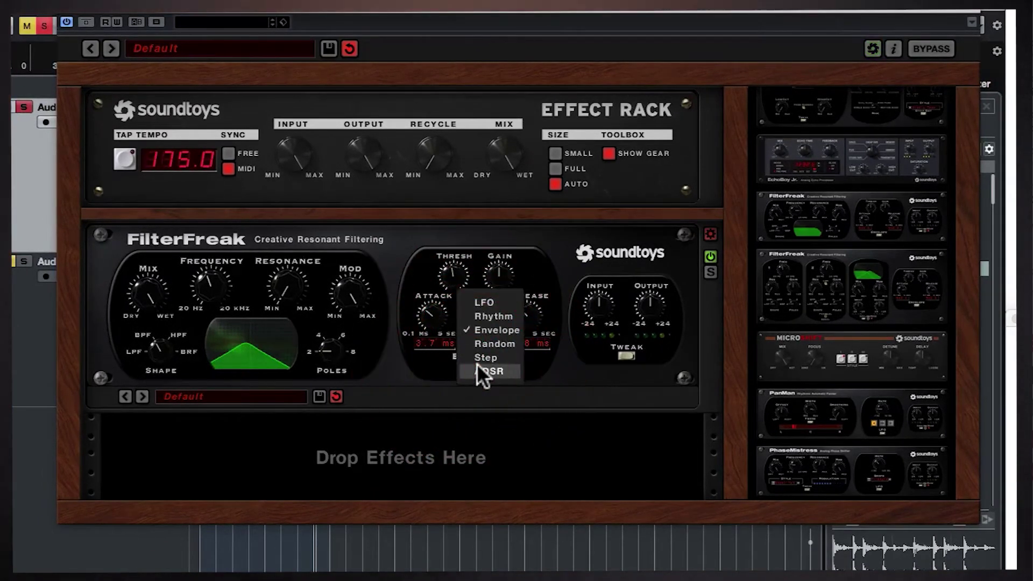
left_click(478, 337)
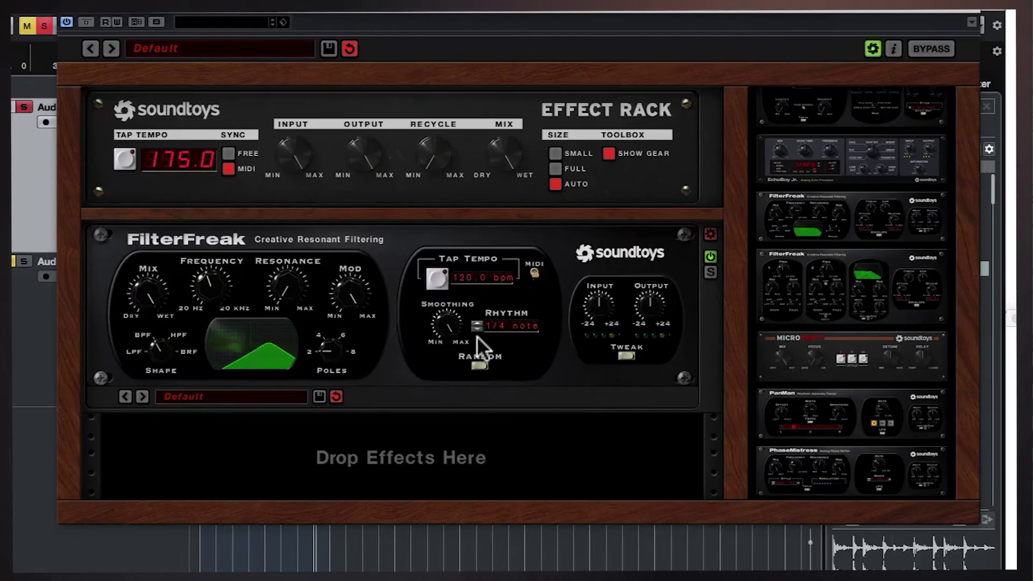
left_click(534, 265)
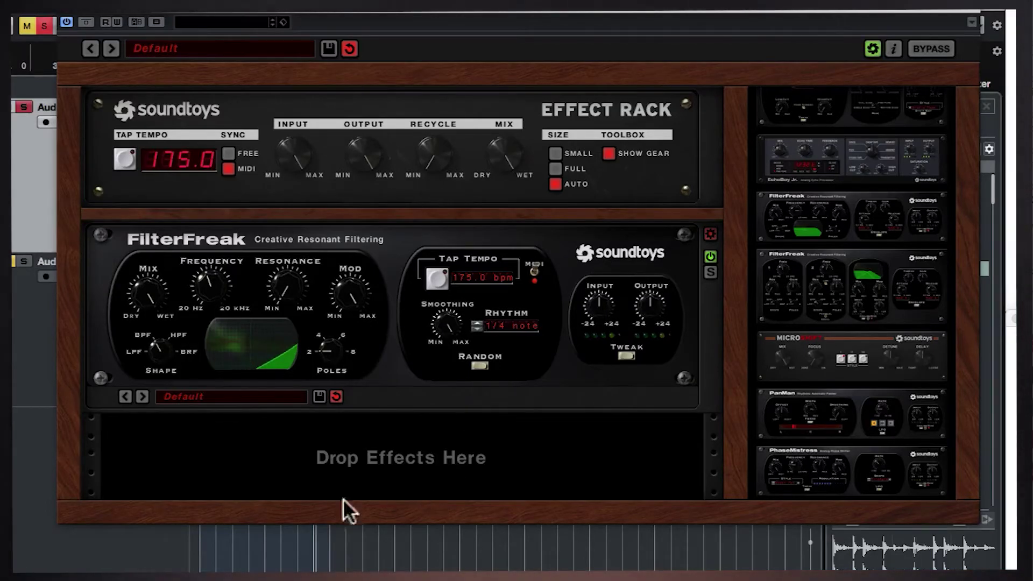
left_click(265, 550)
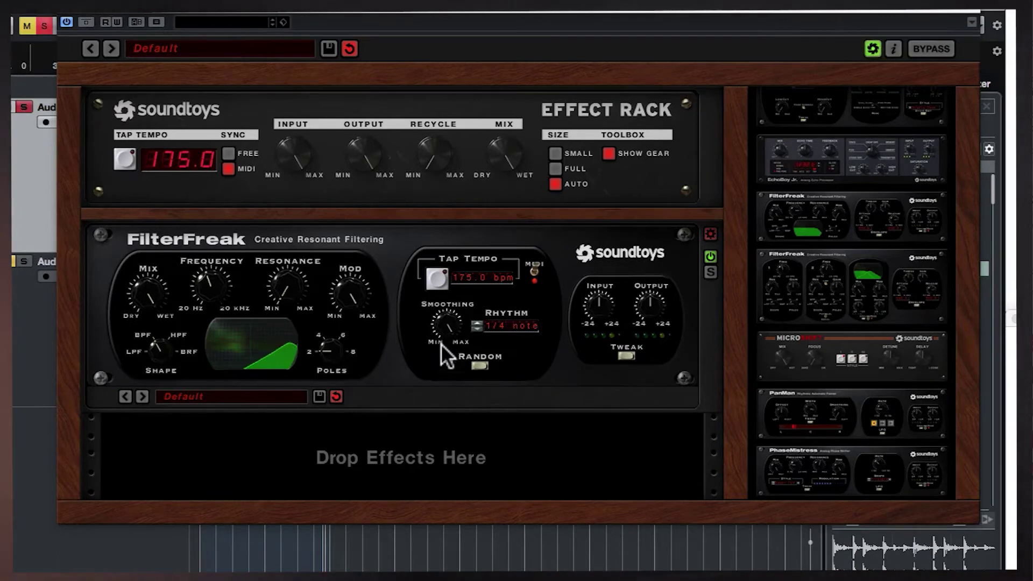
- Switch the modulation mode to Step and adjust the trigger threshold while playing the drums
left_click(477, 367)
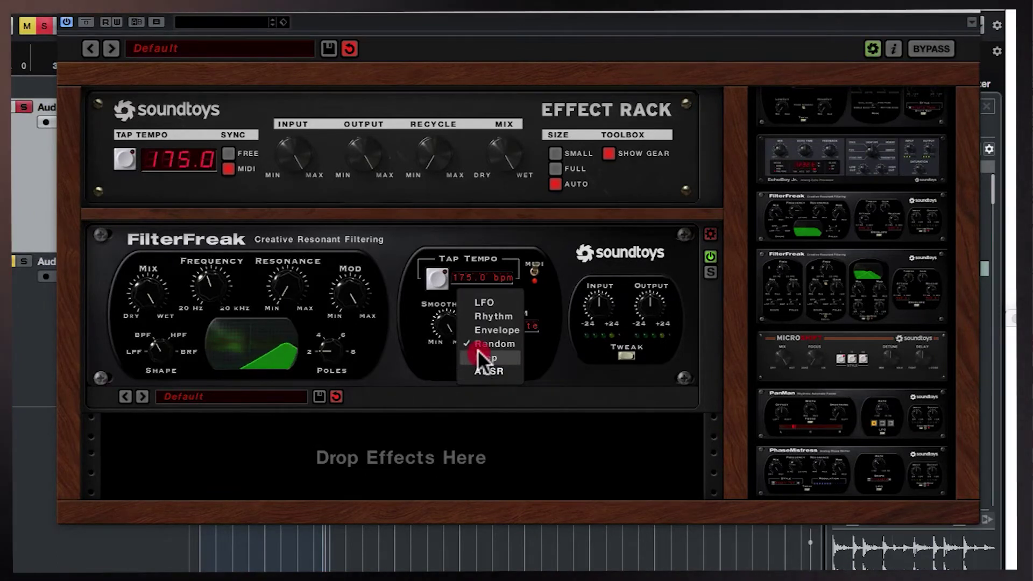
left_click(477, 352)
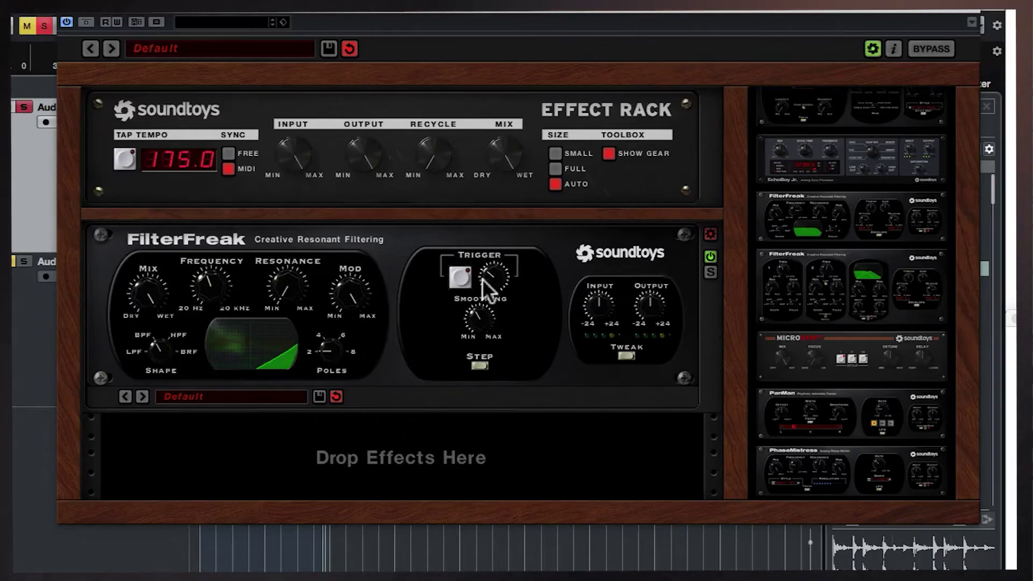
left_click(216, 543)
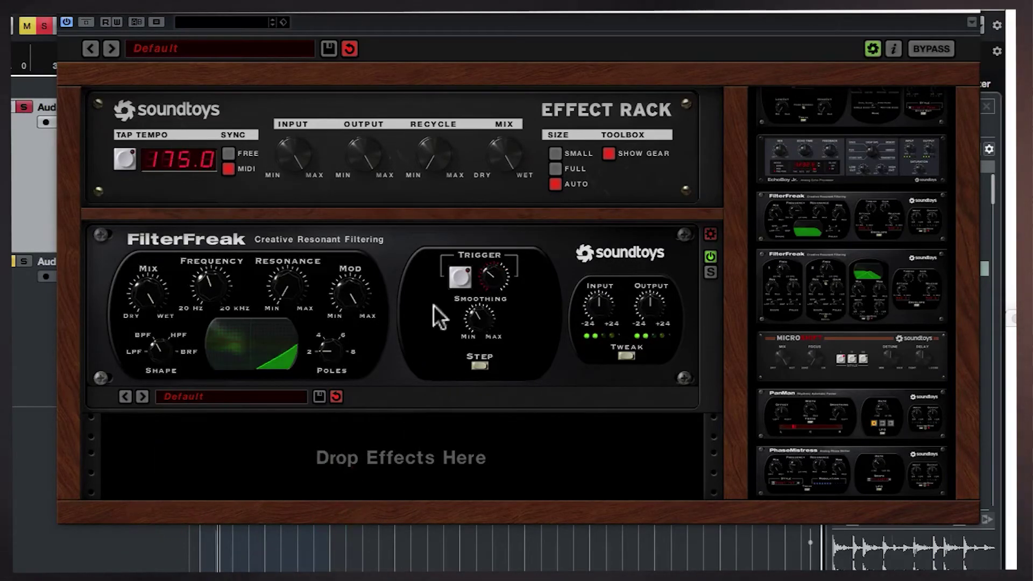
left_click_drag(494, 271, 484, 231)
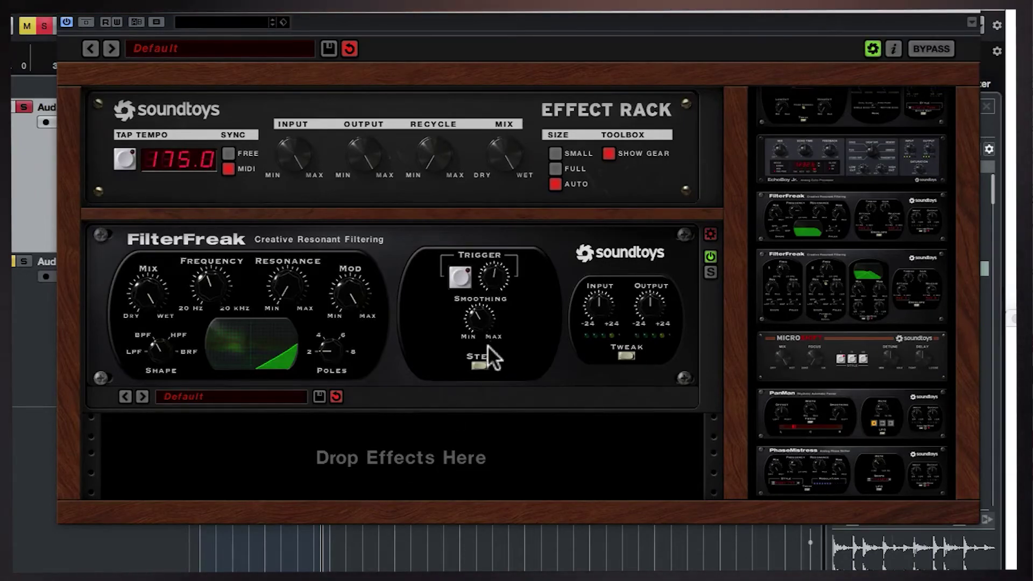
- Switch the modulation mode to ADSR and adjust its attack, decay, sustain and release
left_click(477, 366)
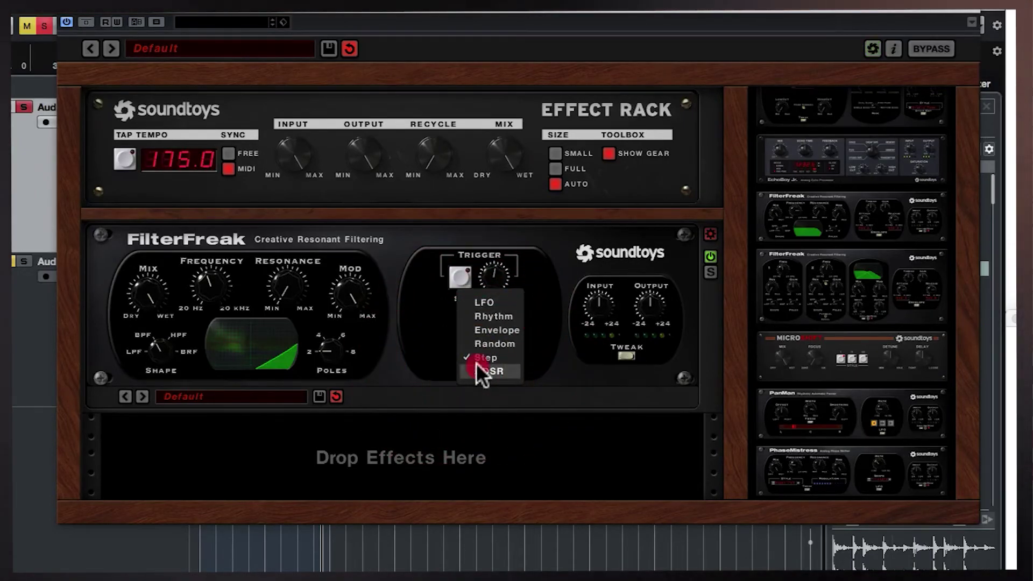
left_click(478, 368)
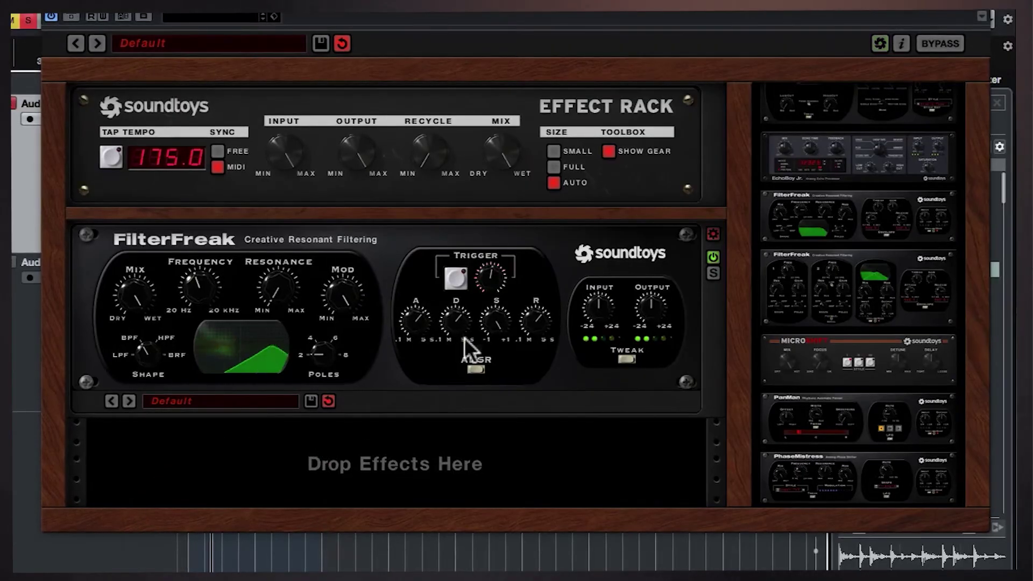
left_click(405, 314)
left_click_drag(407, 310, 469, 361)
left_click(453, 315)
left_click_drag(527, 315, 496, 337)
left_click(496, 337)
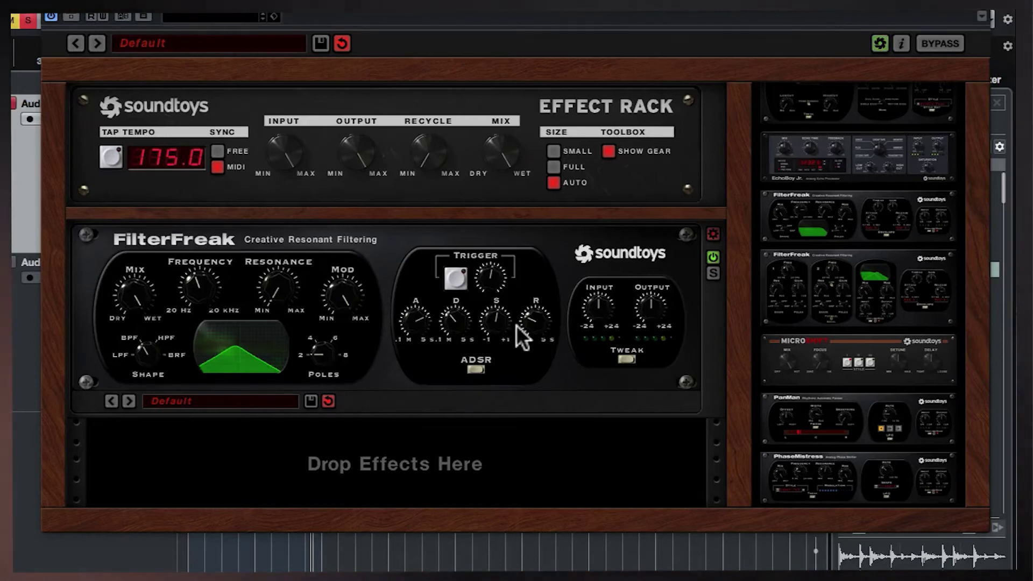
- Load the Drum Band Gate 1 preset from FilterFreak's Drums presets and play the drum track through it
left_click(227, 400)
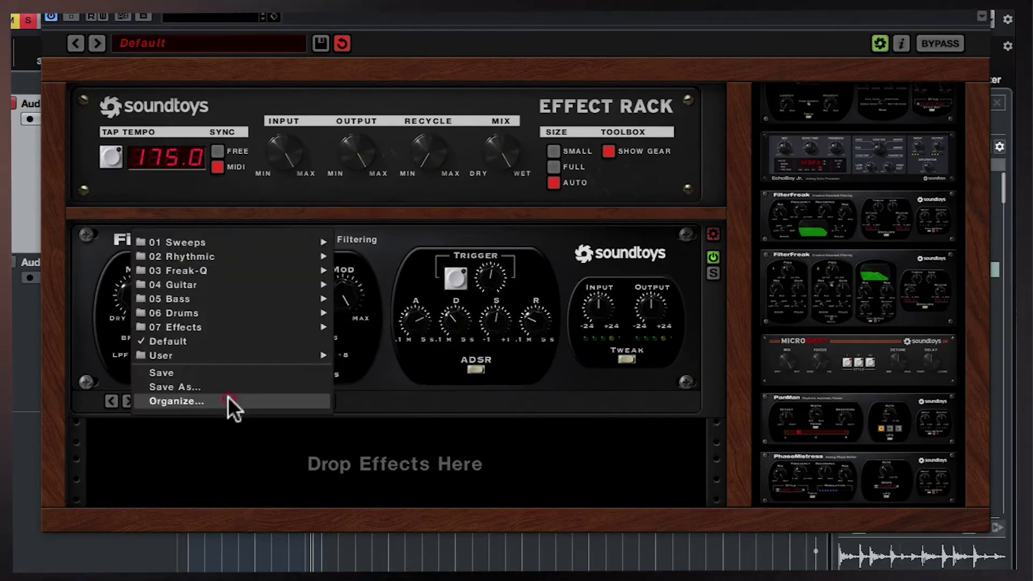
mouse_move(224, 294)
mouse_move(223, 253)
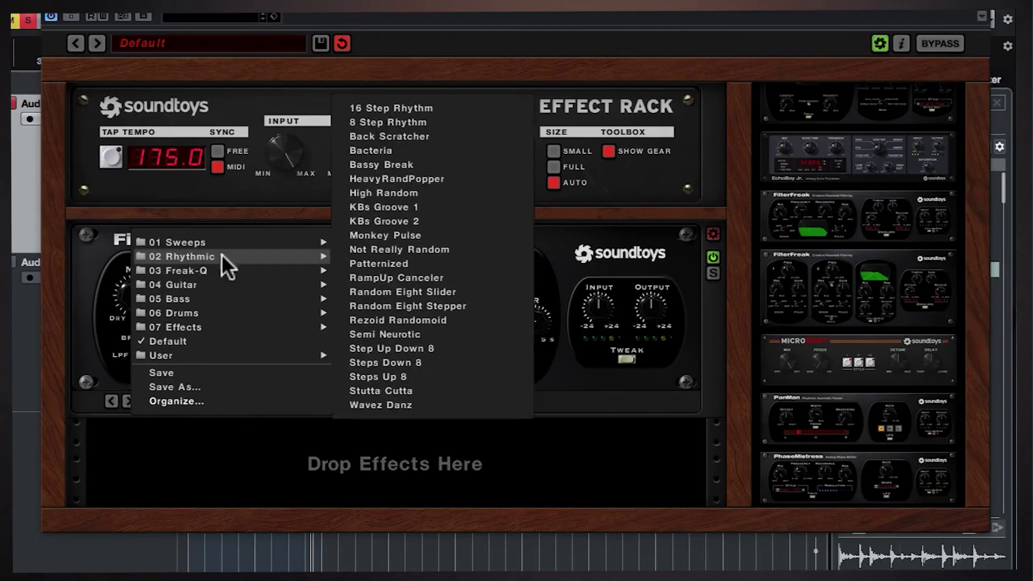
mouse_move(215, 312)
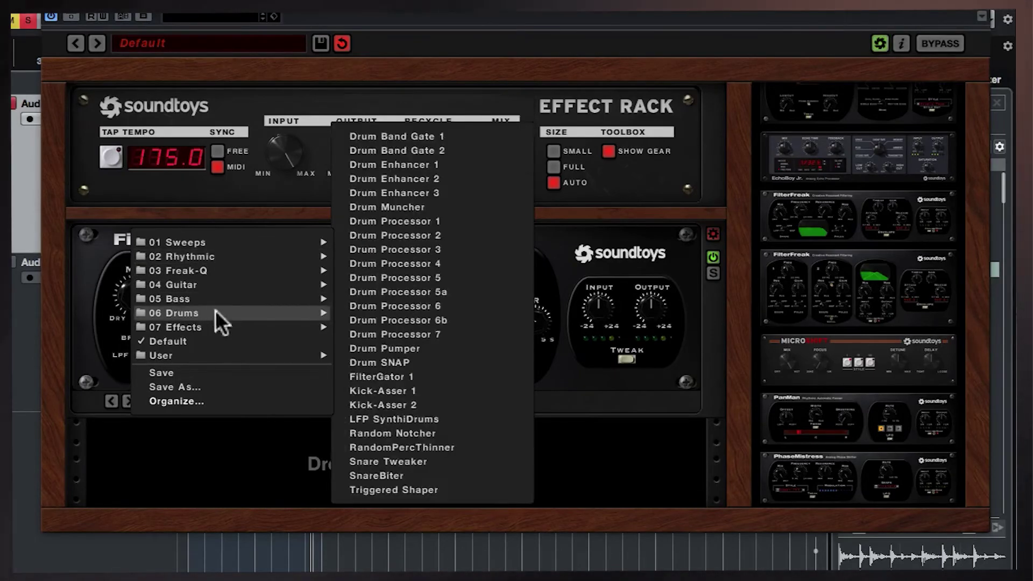
left_click(420, 137)
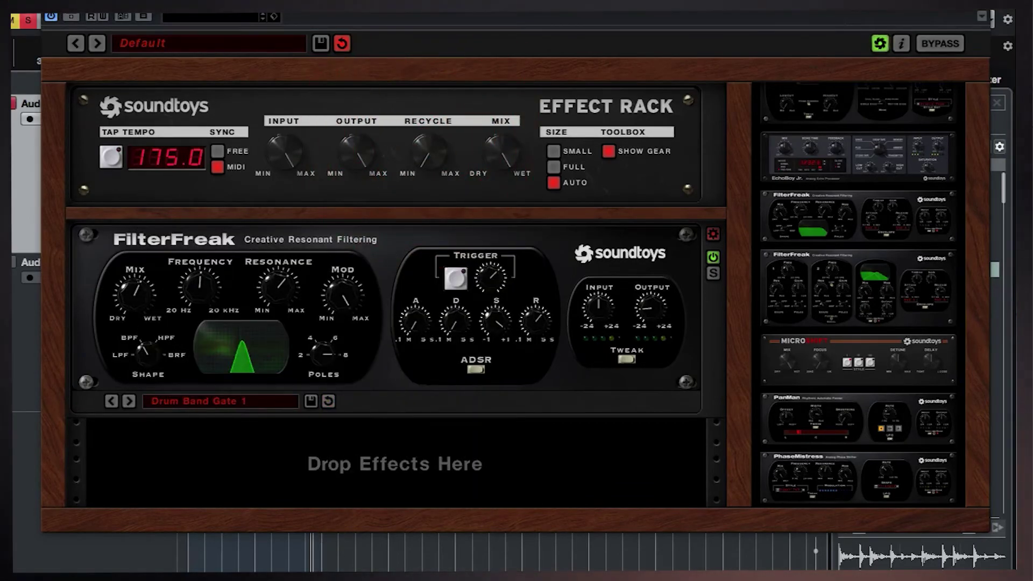
left_click(290, 546)
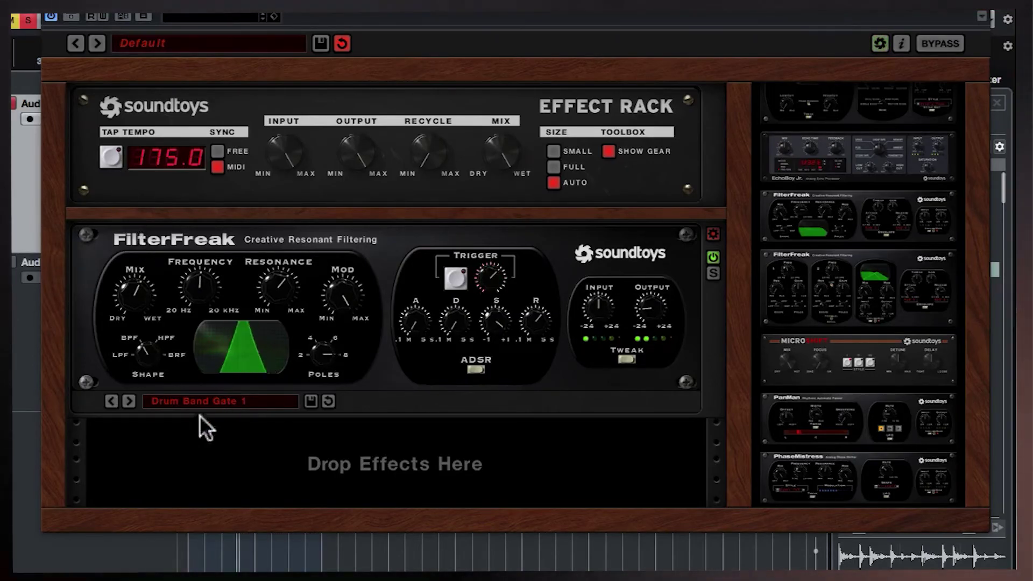
- Audition the following drum presets in order, from Drum Band Gate 2 through Drum Enhancer 1, 2 and 3 to Drum Muncher
left_click(128, 402)
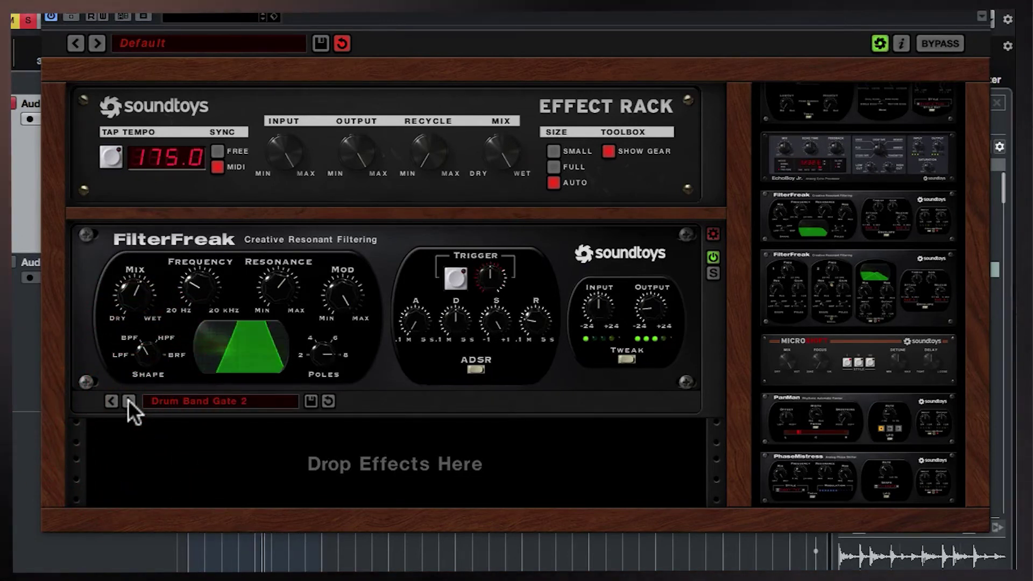
left_click(128, 400)
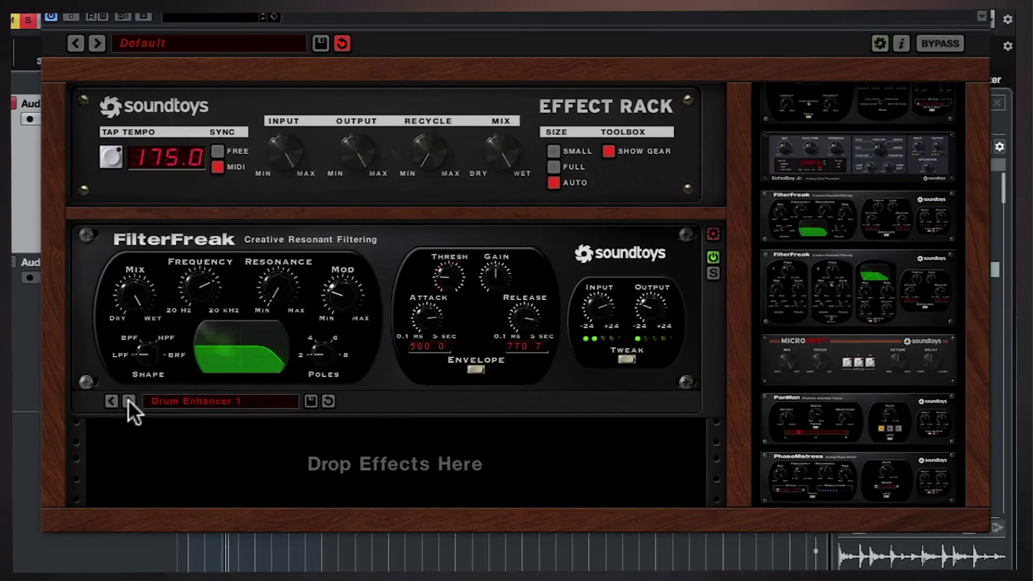
left_click(128, 401)
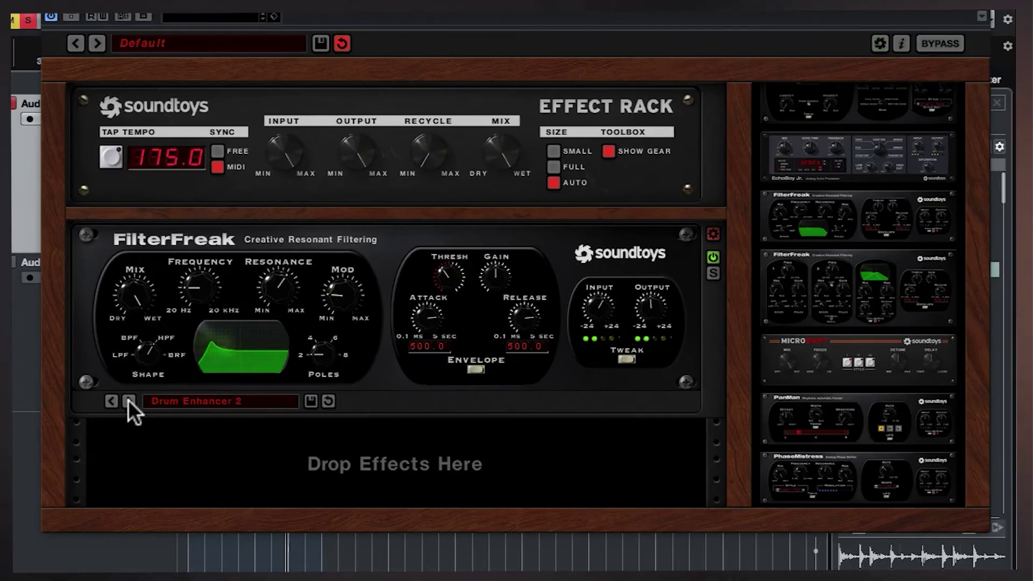
left_click(128, 401)
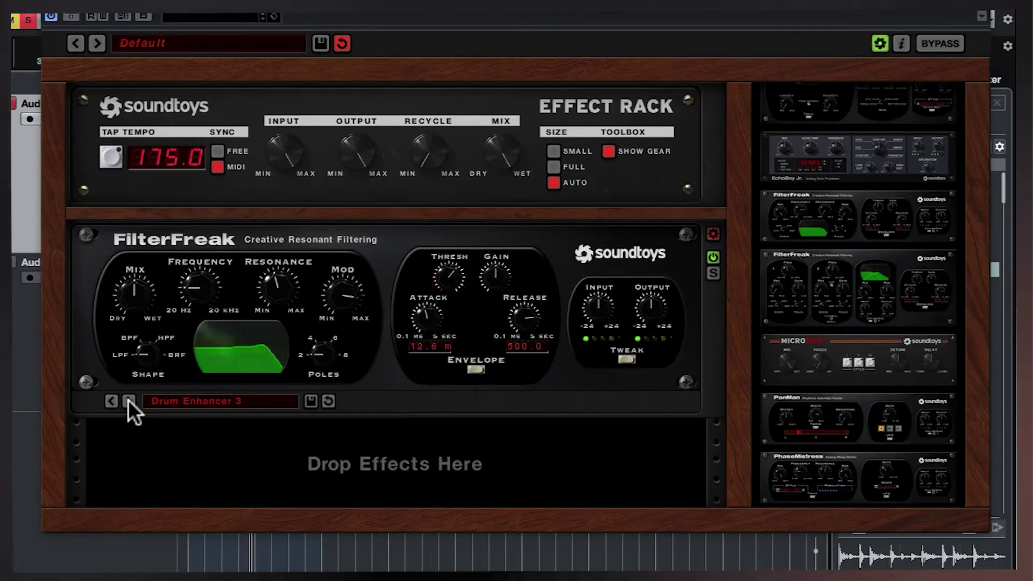
left_click(128, 401)
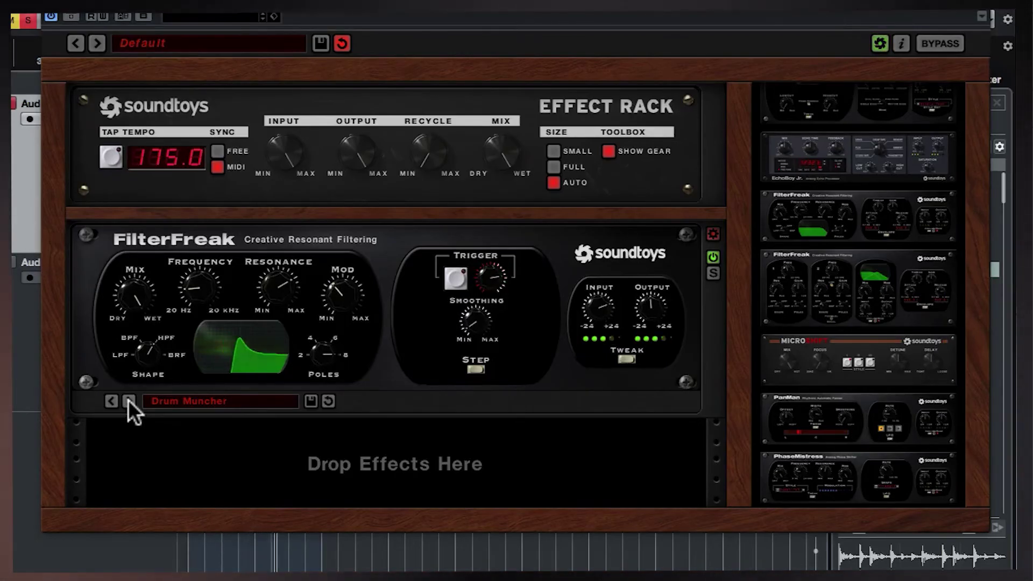
- Audition the Drum Processor presets in order from Drum Processor 1 to Drum Processor 5a
left_click(129, 401)
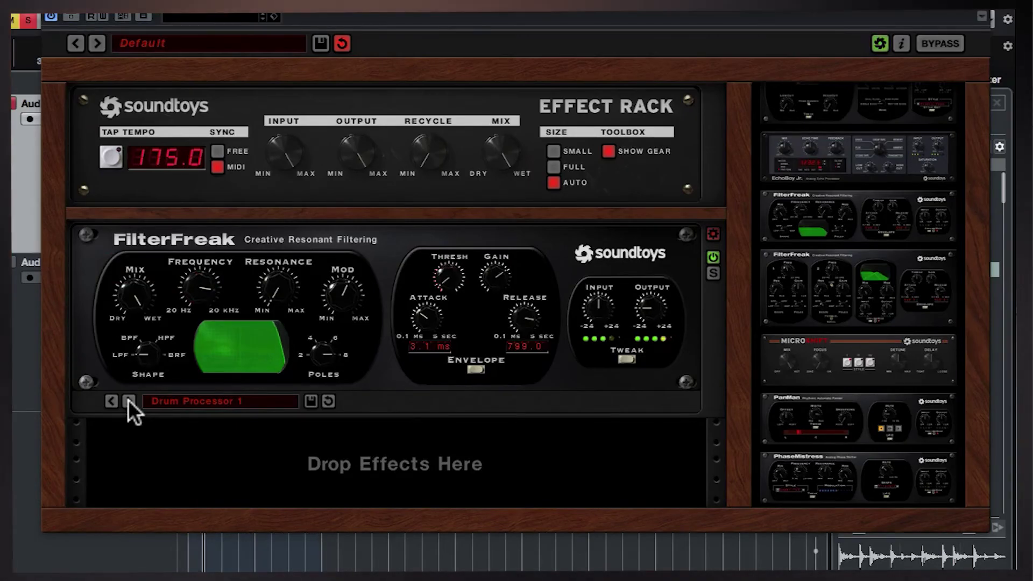
left_click(129, 401)
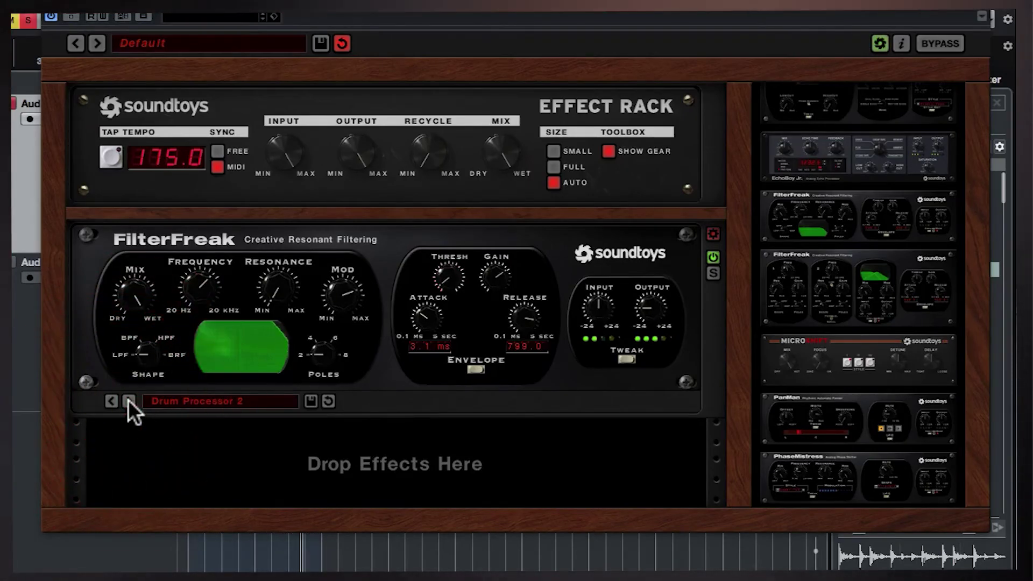
left_click(129, 400)
left_click(129, 400)
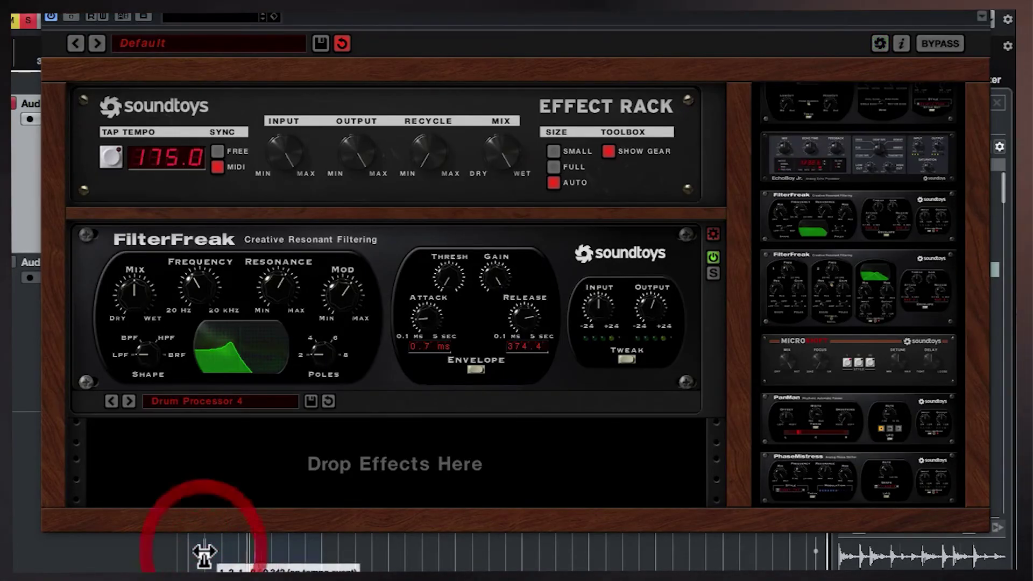
left_click(130, 401)
left_click(130, 401)
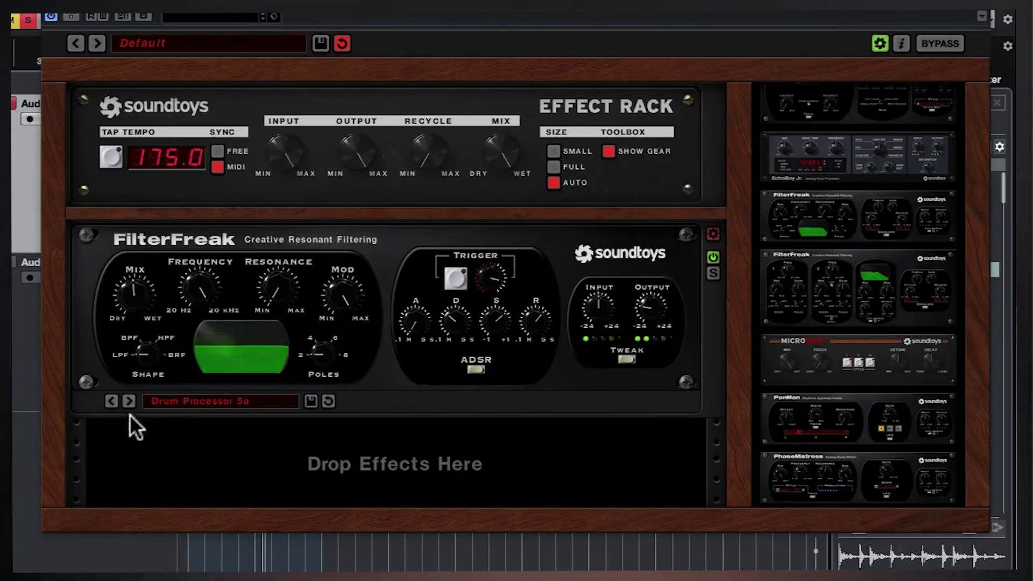
- Load 16 Step Rhythm from the Rhythmic presets, then audition 8 Step Rhythm, Back Scratcher and Bacteria
left_click(207, 402)
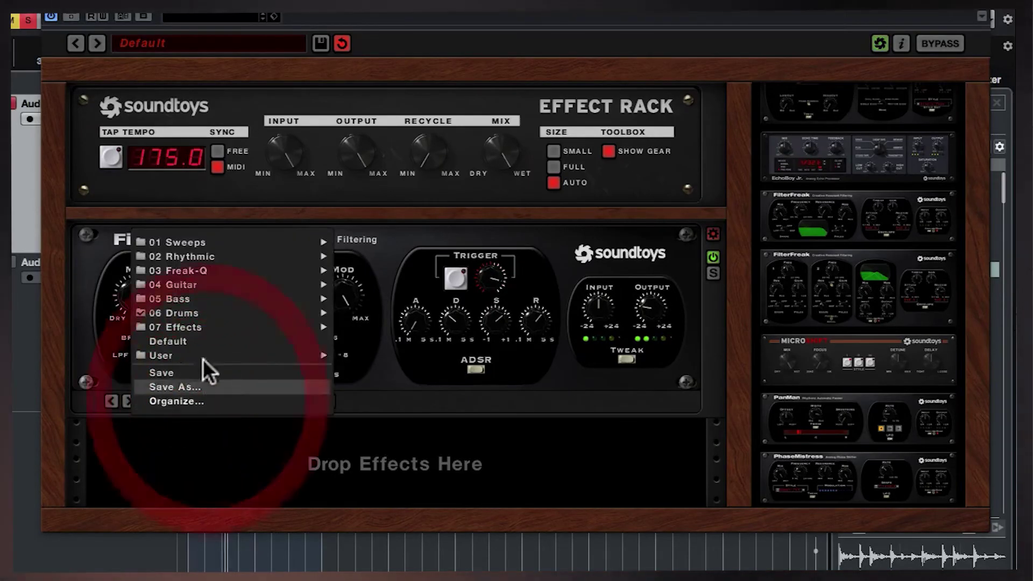
mouse_move(195, 259)
mouse_move(276, 242)
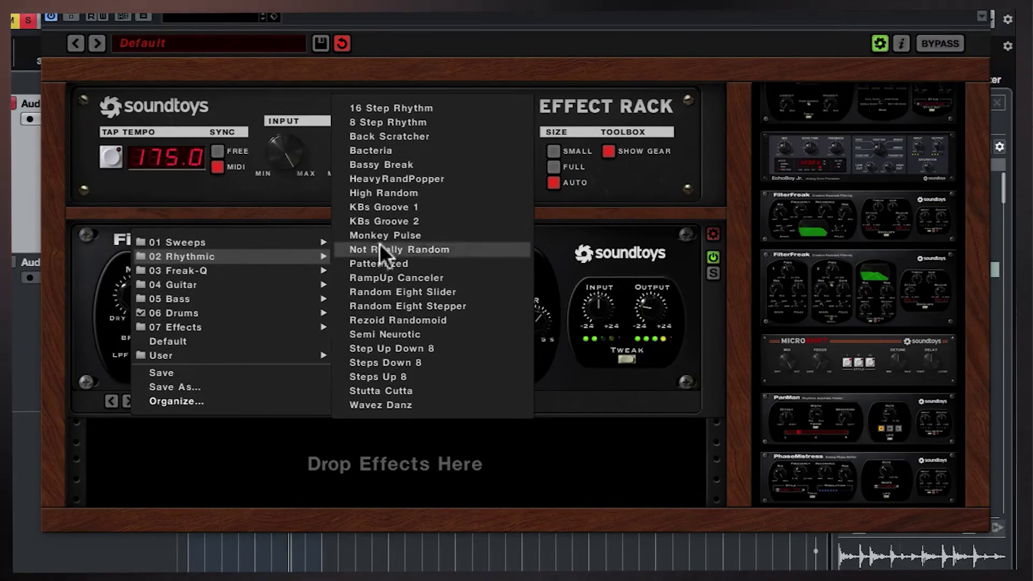
left_click(385, 108)
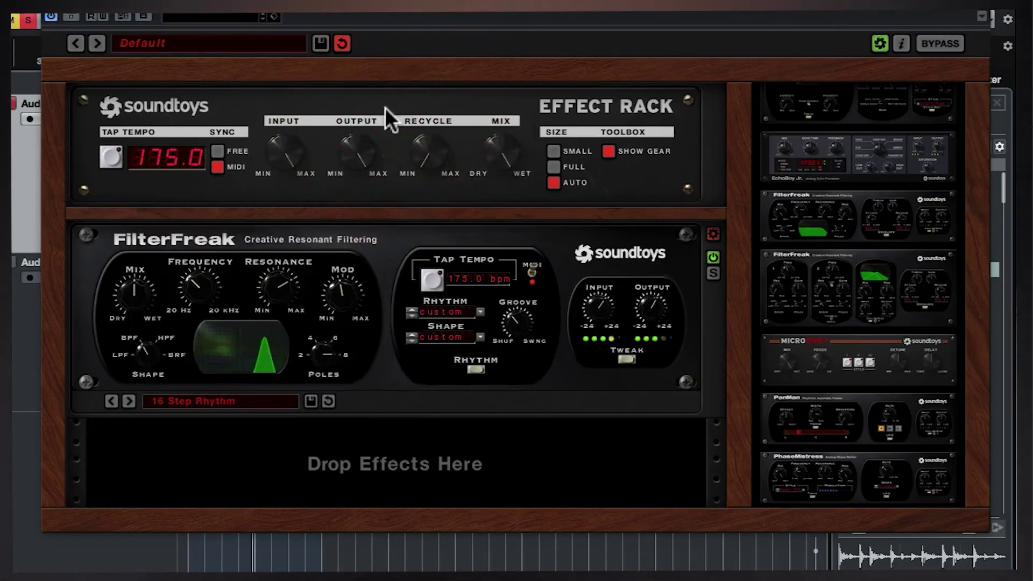
left_click(129, 401)
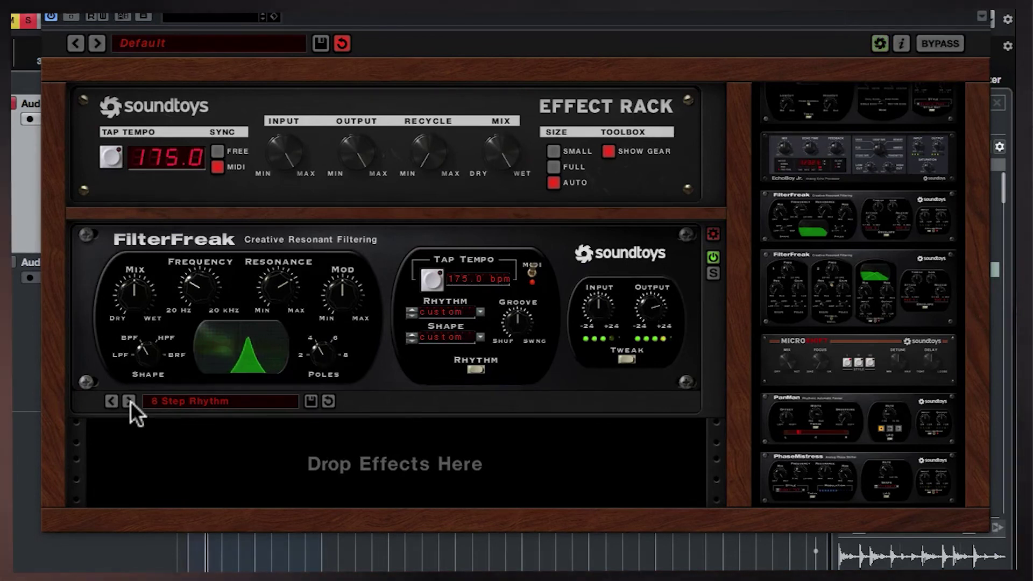
left_click(129, 401)
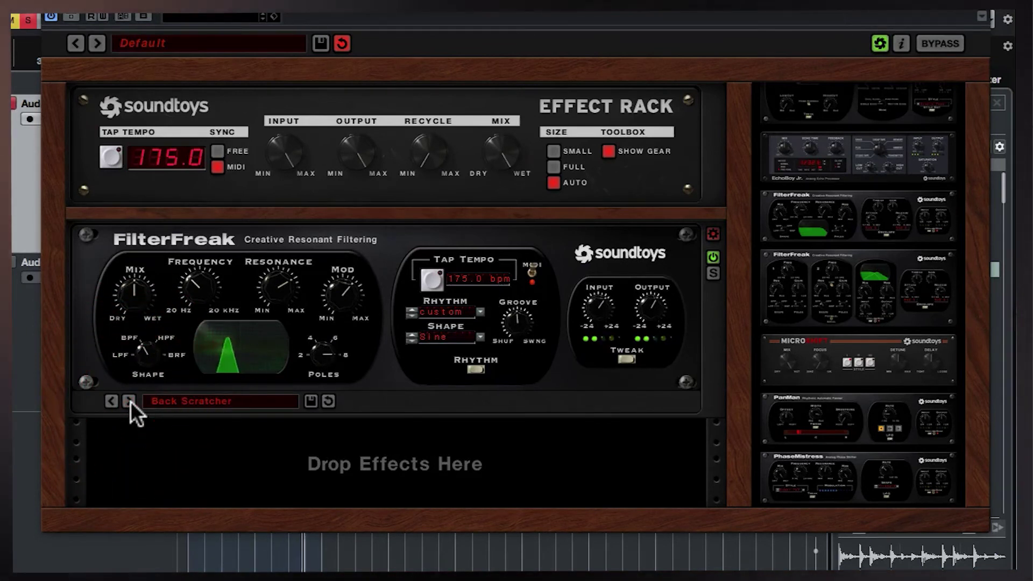
left_click(129, 402)
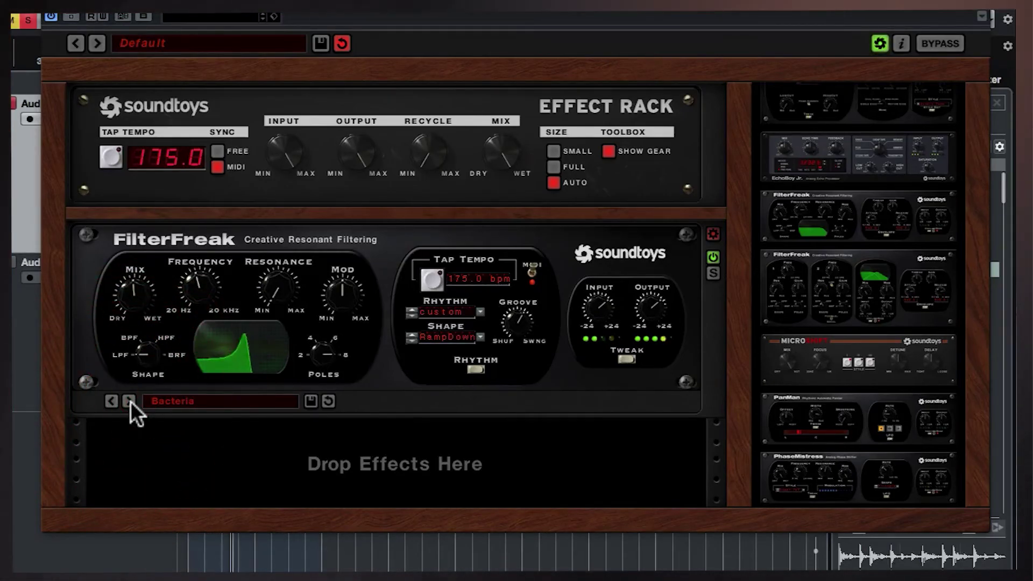
- Audition further Rhythmic presets in FilterFreak: Bassy Break, HeavyRandPopper, High Random and KBs Groove 1
left_click(129, 401)
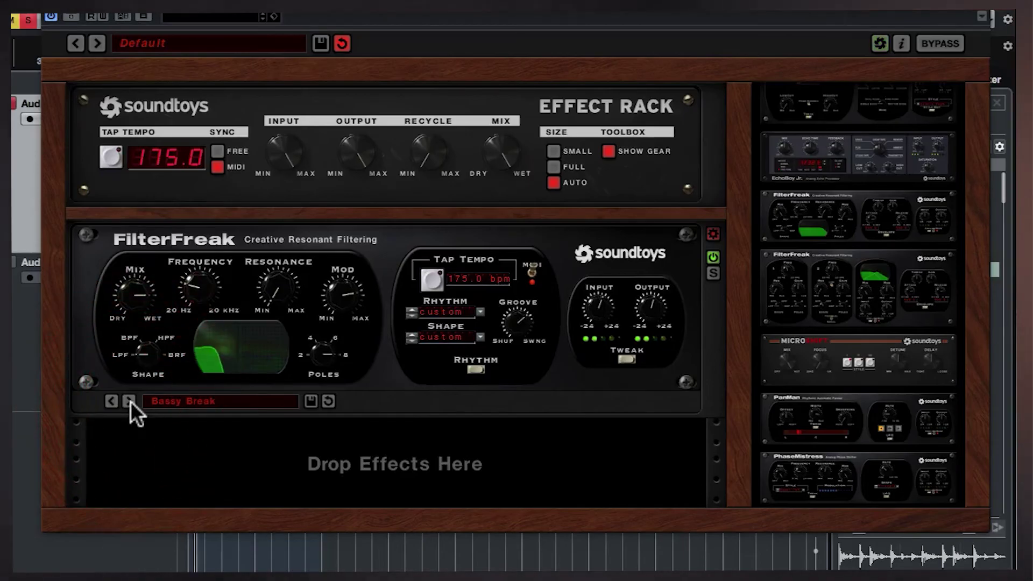
left_click(129, 402)
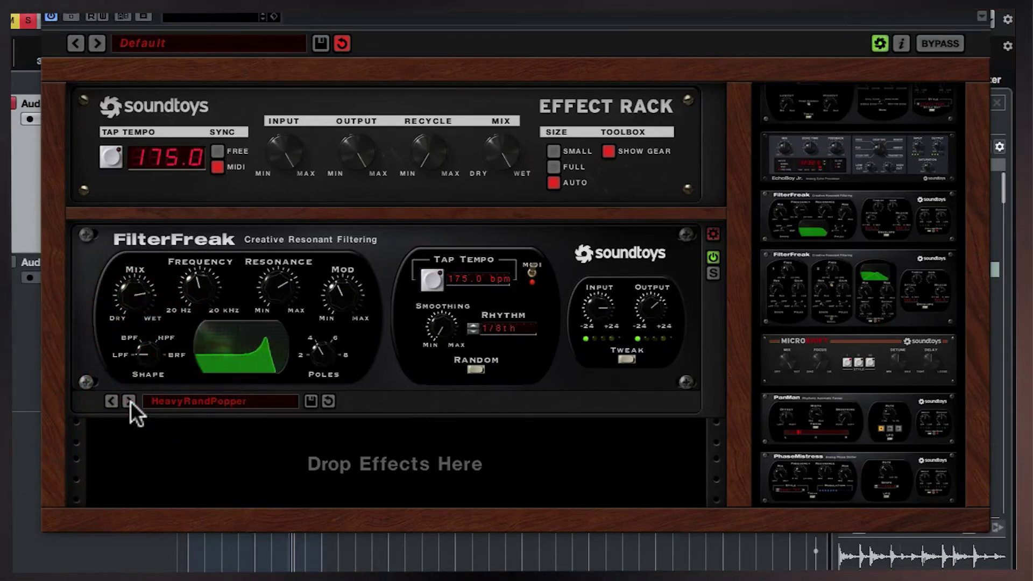
left_click(129, 402)
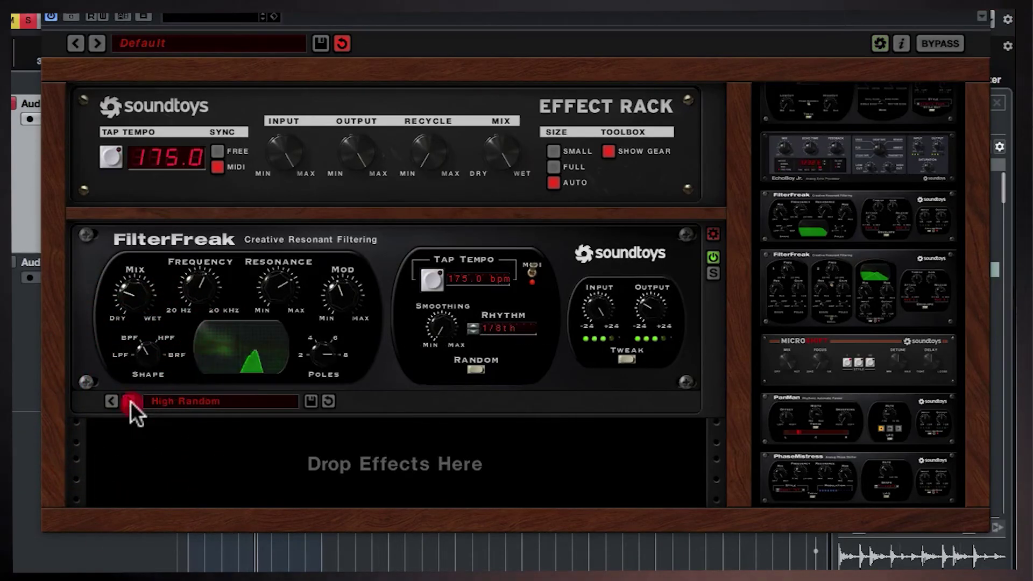
left_click(129, 401)
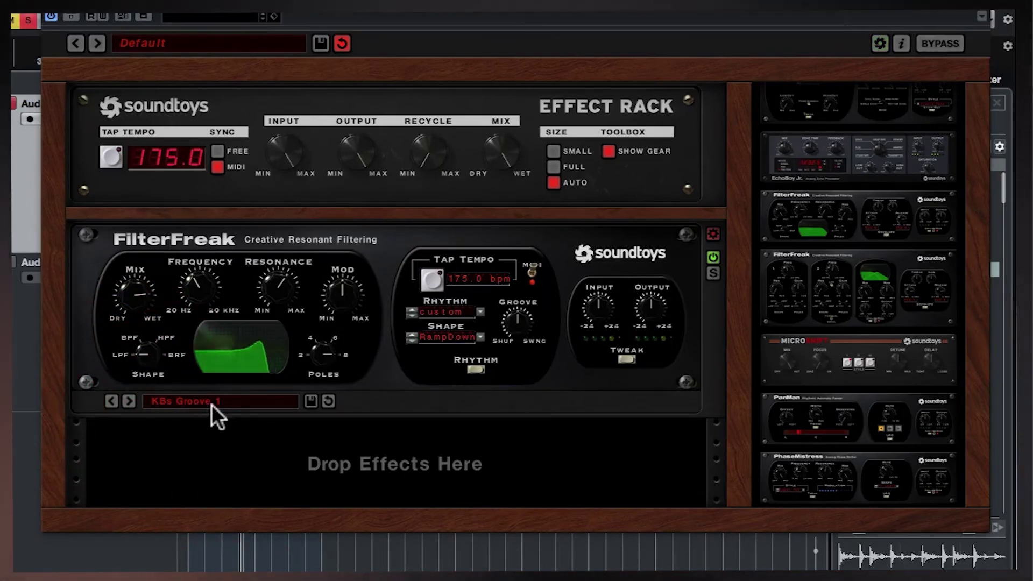
- Replace the single-filter FilterFreak in the rack with the dual-filter version and switch its two filters to serial routing
left_click(350, 391)
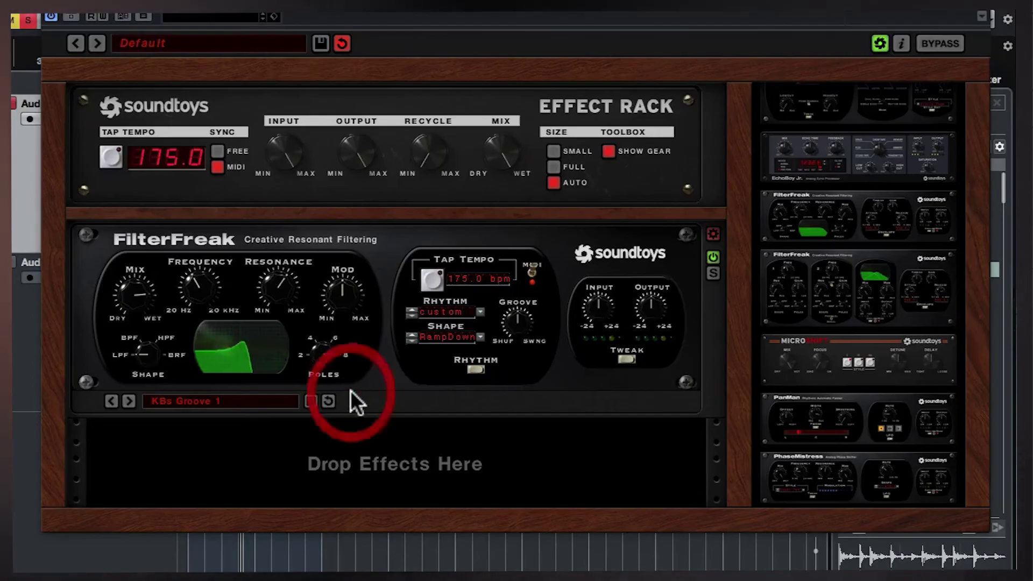
left_click_drag(351, 390, 11, 269)
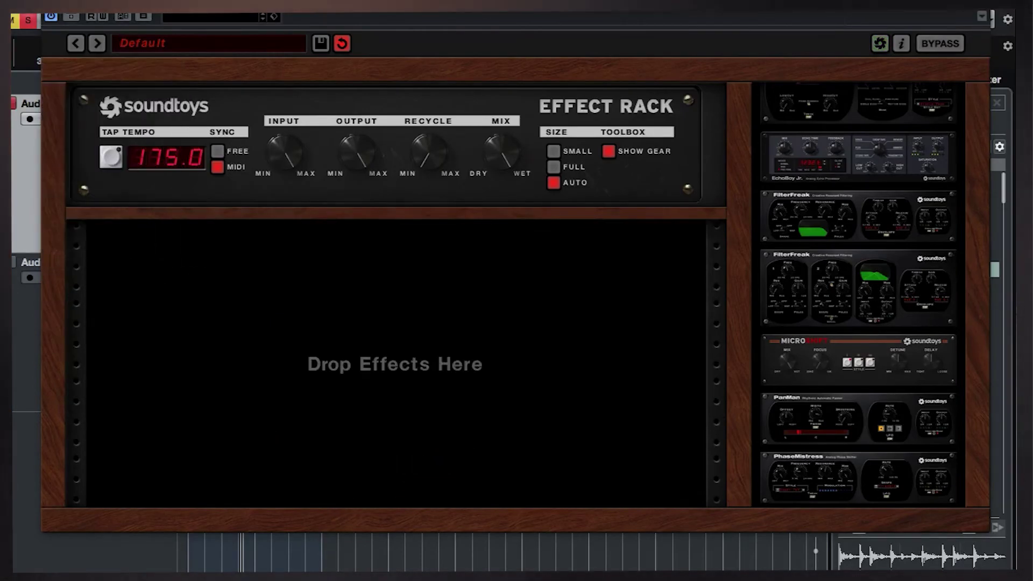
left_click_drag(807, 286, 460, 286)
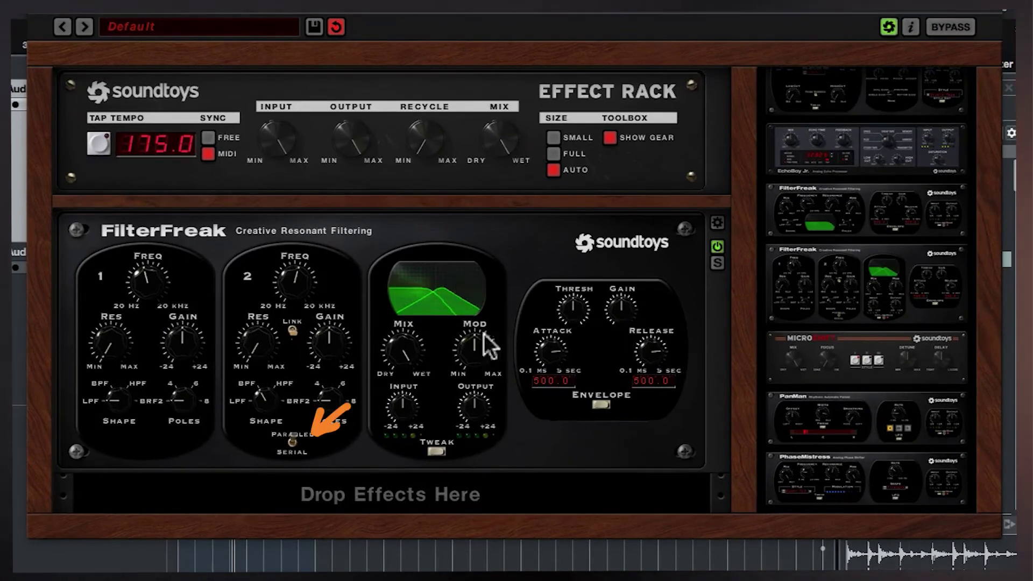
left_click(290, 439)
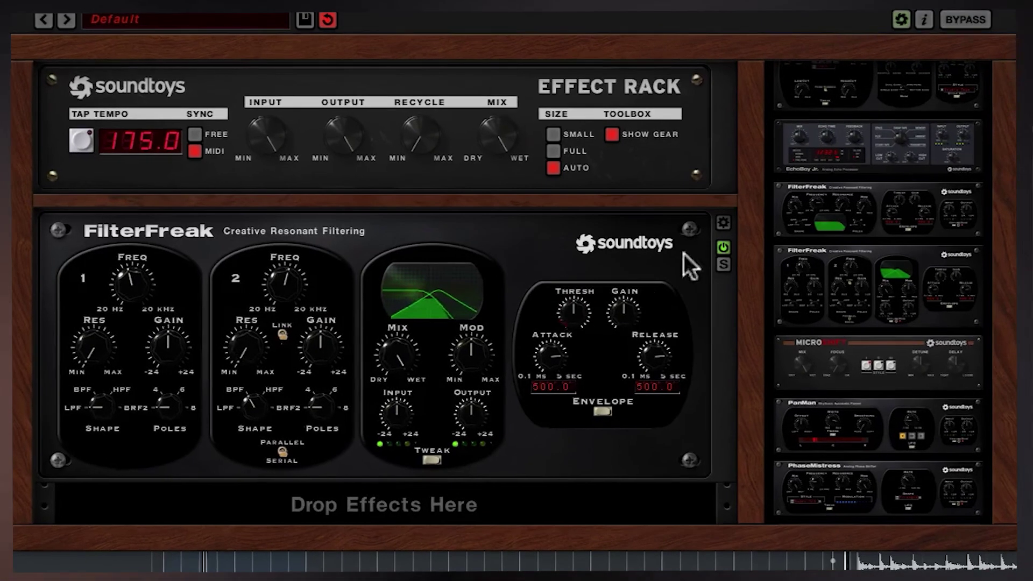
- Show the dual FilterFreak's preset controls and load Band Chaser from the Sweeps presets
left_click(718, 222)
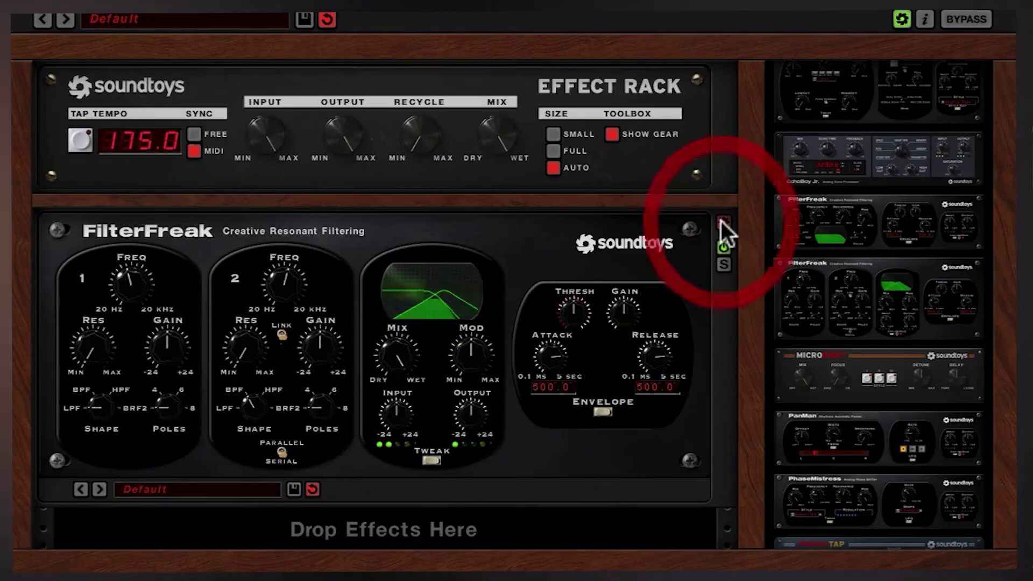
left_click(143, 491)
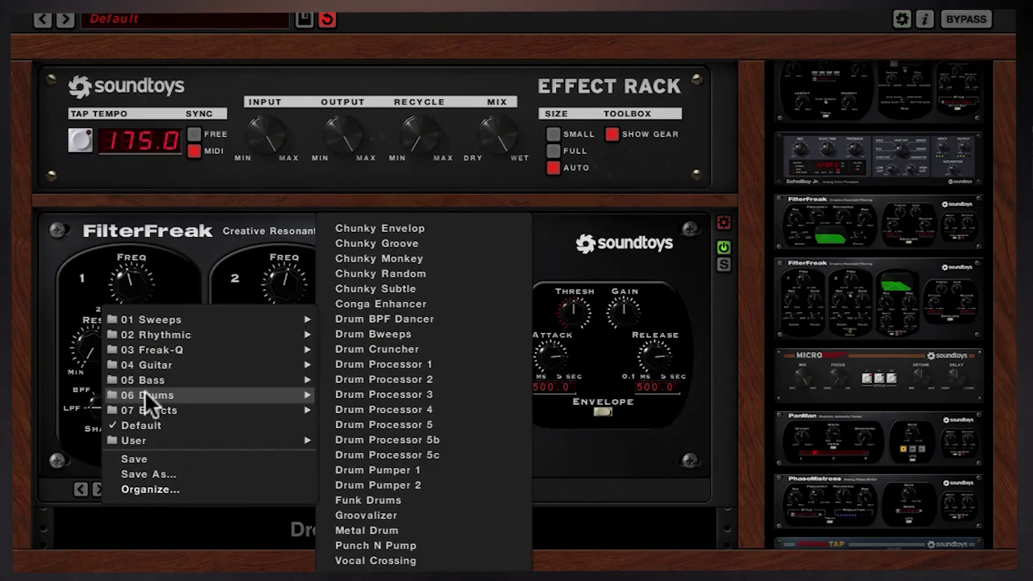
mouse_move(147, 317)
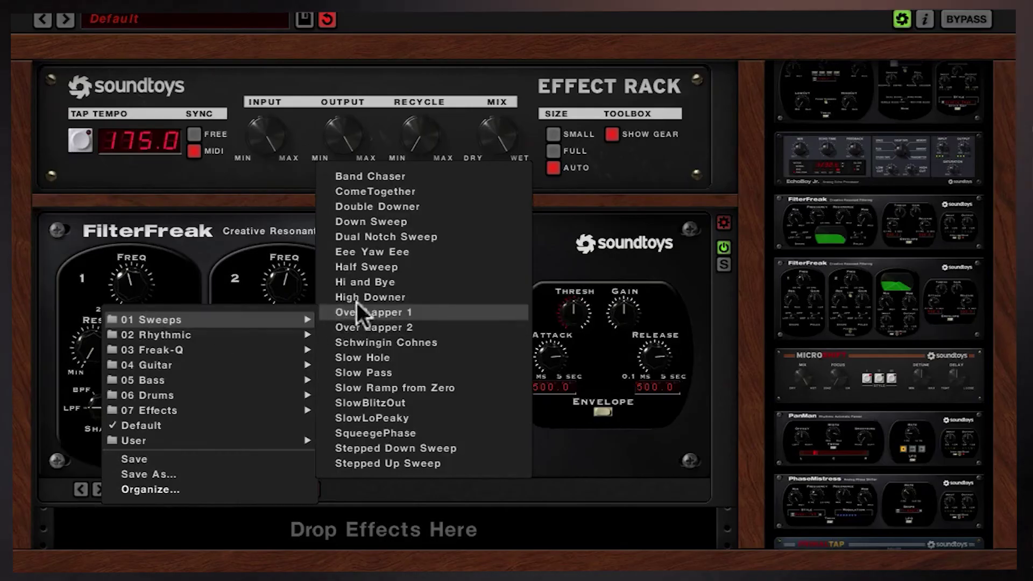
left_click(393, 177)
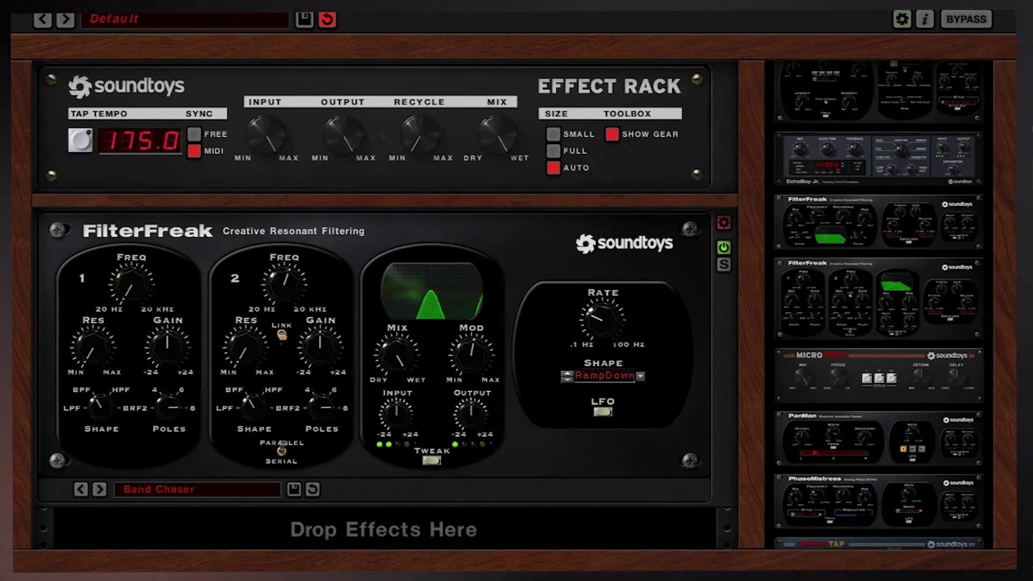
- Audition the Sweeps presets in order: ComeTogether, Double Downer, Down Sweep, Dual Notch Sweep, Eee Yaw Eee, Half Sweep and the one after it
left_click(99, 488)
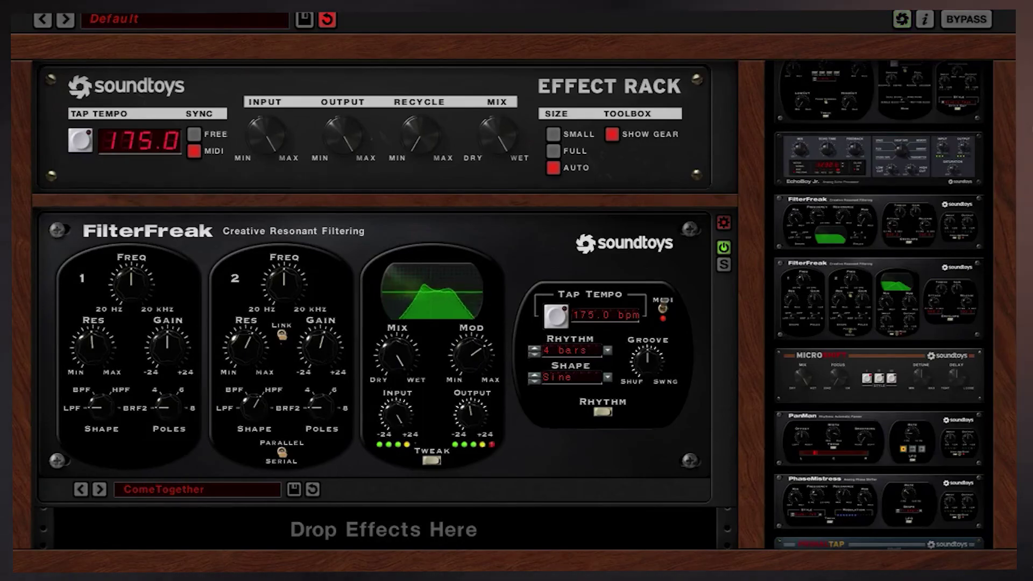
left_click(100, 489)
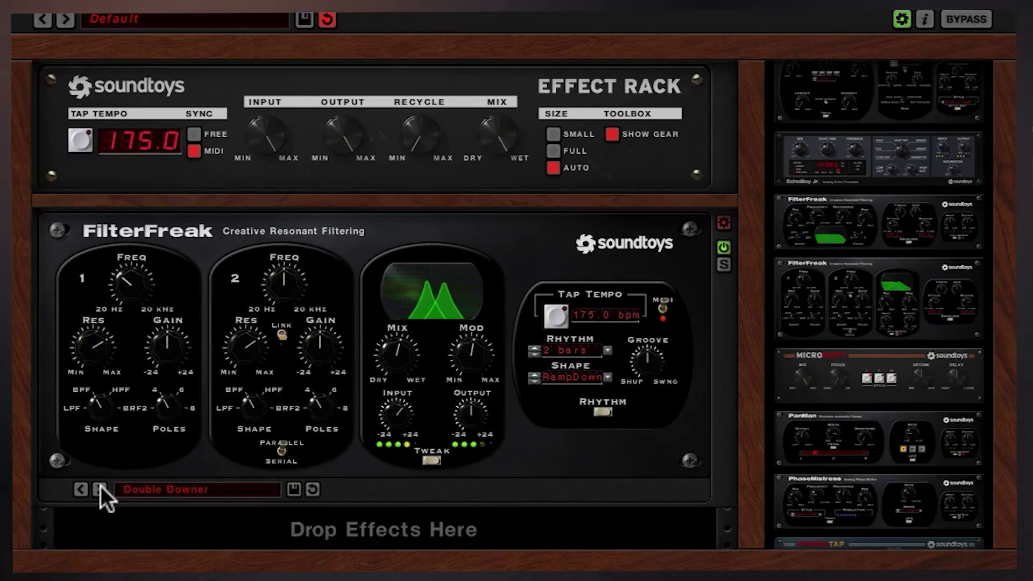
left_click(102, 488)
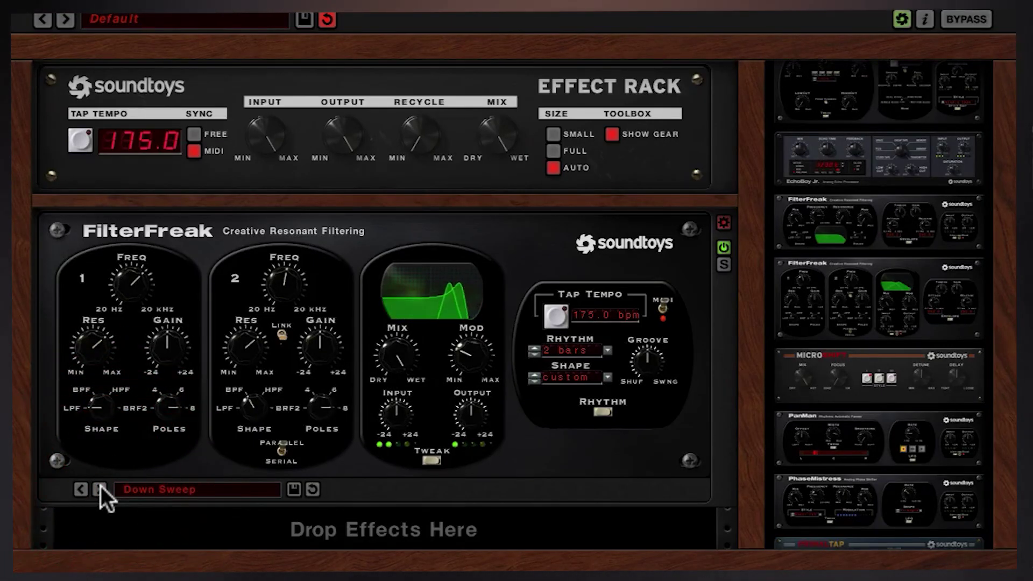
left_click(101, 488)
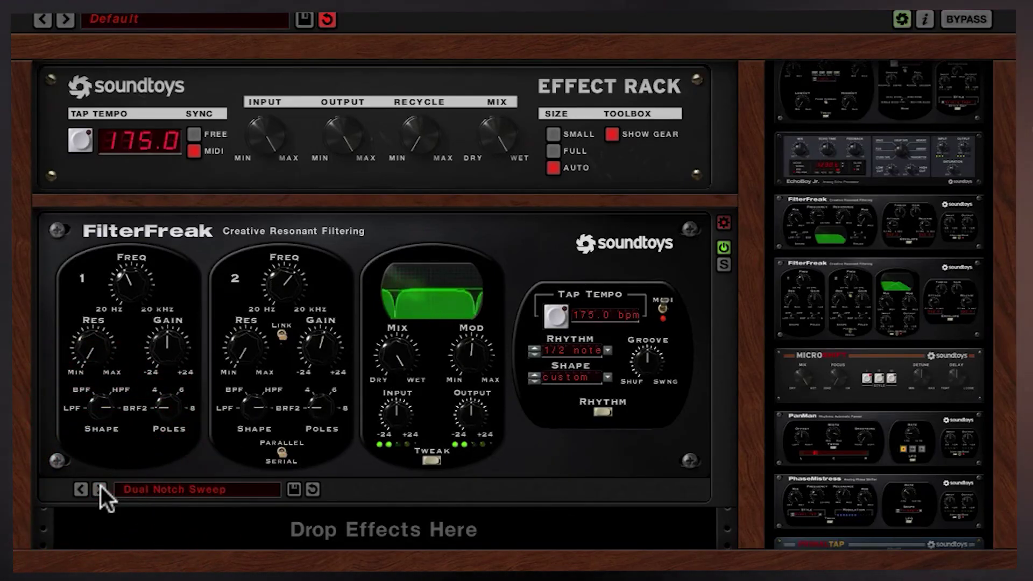
left_click(102, 488)
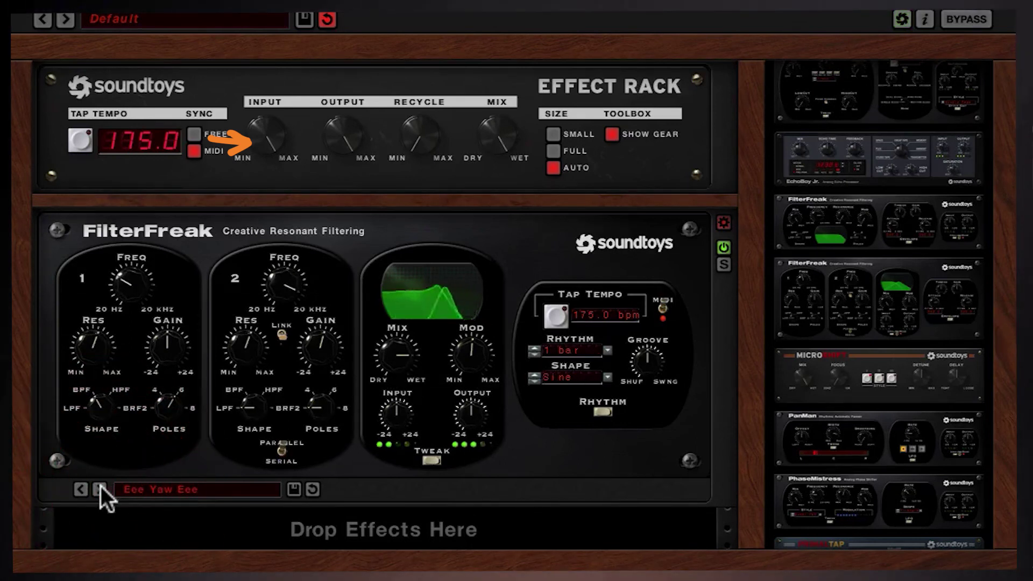
left_click(102, 488)
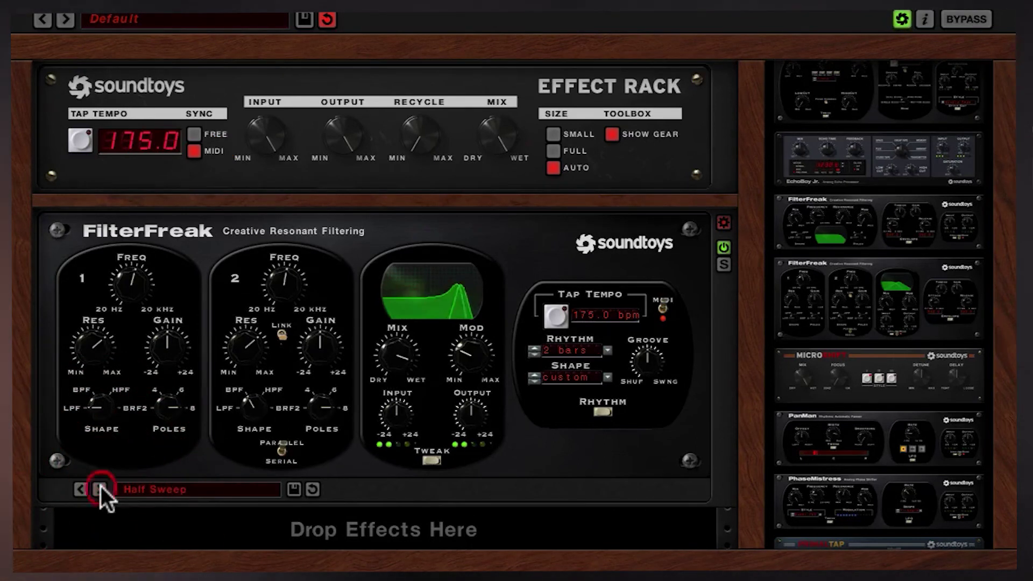
left_click(101, 488)
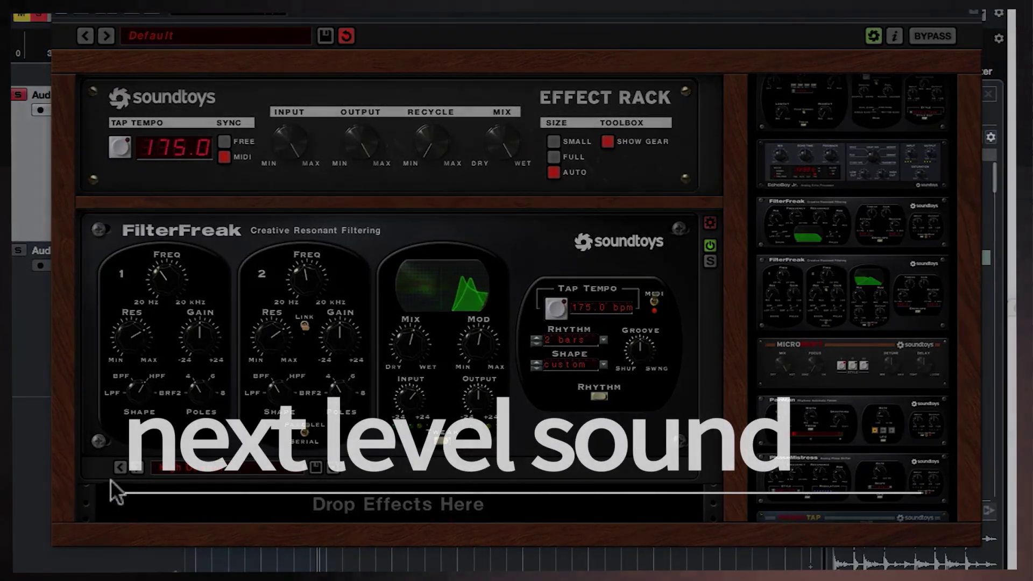
- Return from the effect rack to the project, take the Audio 02 drum track out of solo and select the Audio 01 track
left_click(257, 233)
key("Delete")
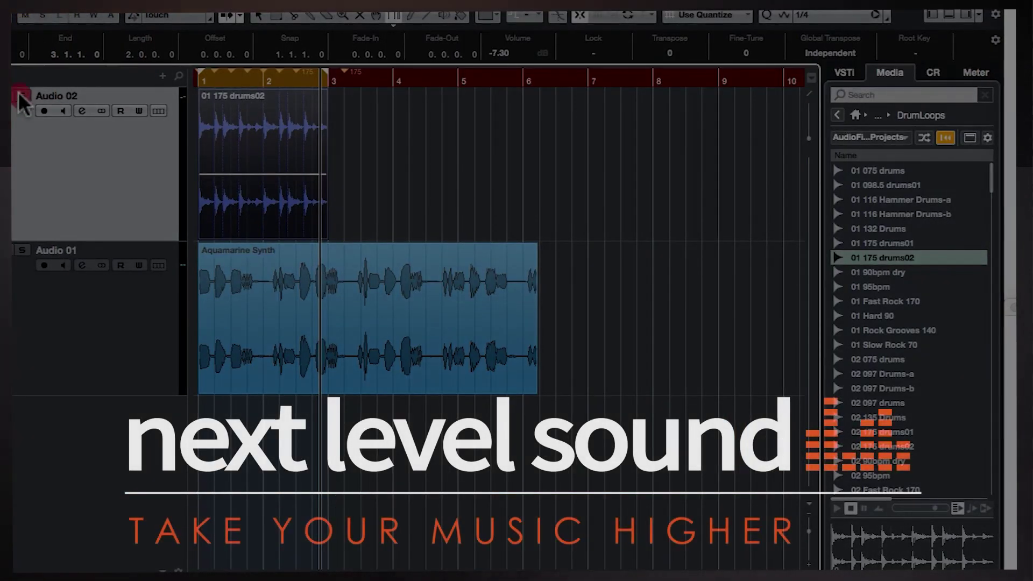
left_click(22, 97)
left_click(111, 361)
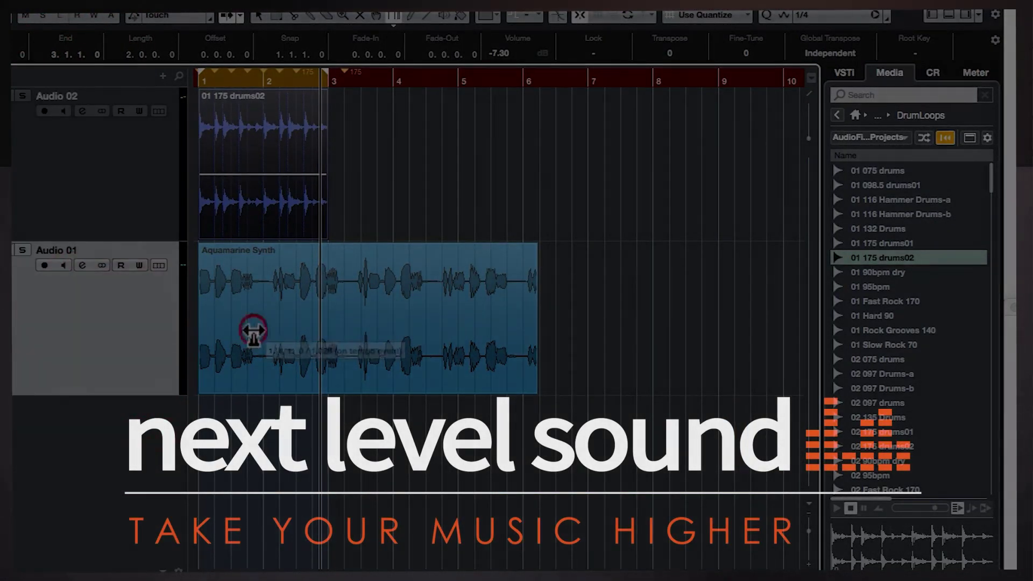